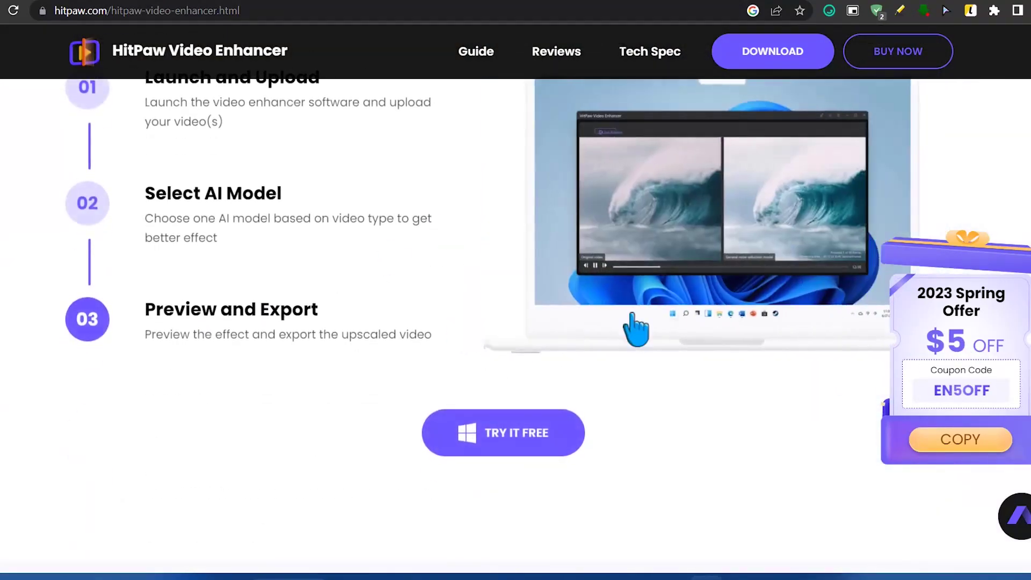
# Launch HitPaw Video Enhancer and dismiss its startup dialog
pyautogui.scroll(-10, 582, 414)
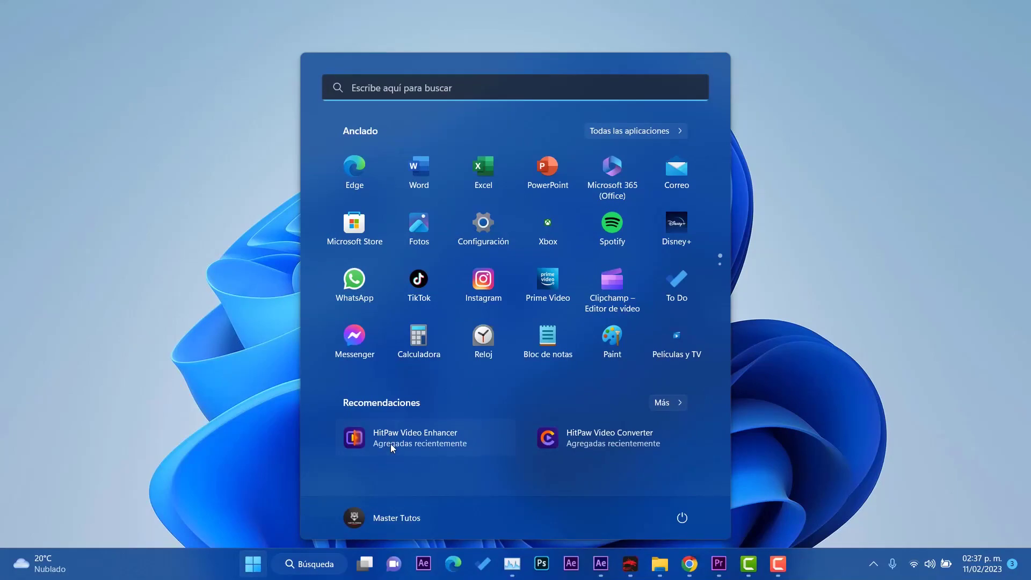
pyautogui.click(391, 443)
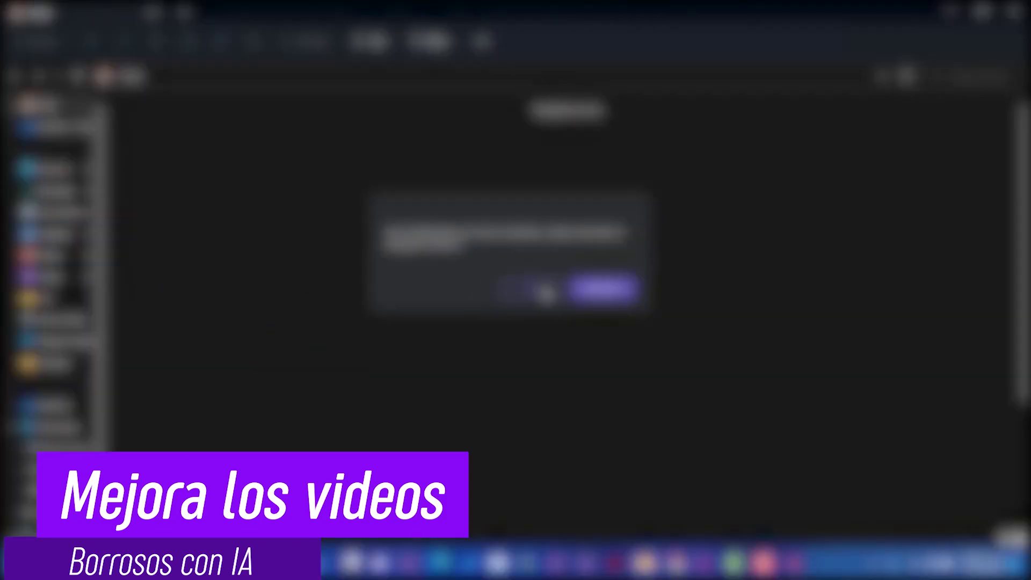
pyautogui.click(546, 293)
# Go to the 13.0 folder in File Explorer and play the renfiris video
pyautogui.click(48, 211)
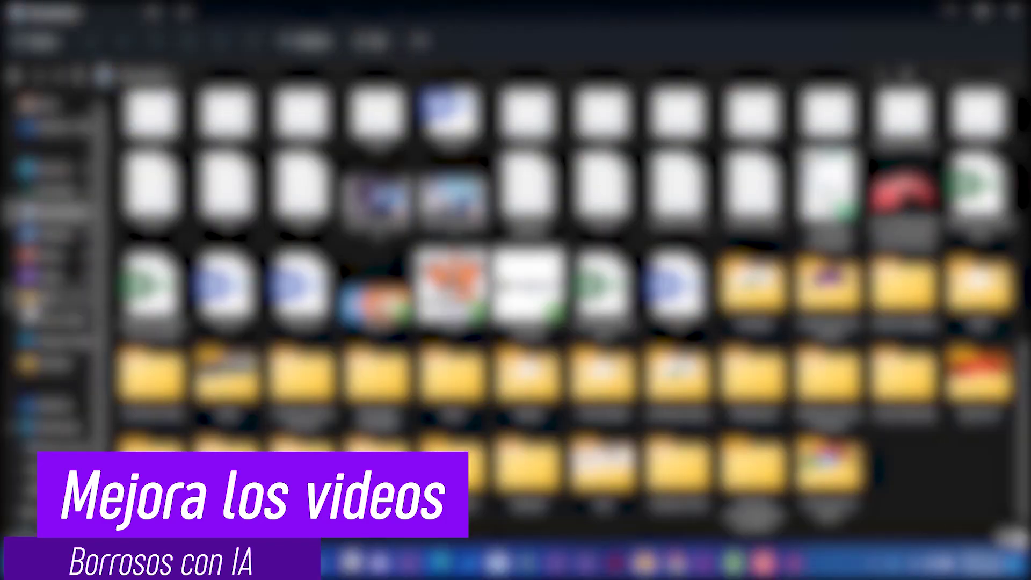
pyautogui.click(48, 298)
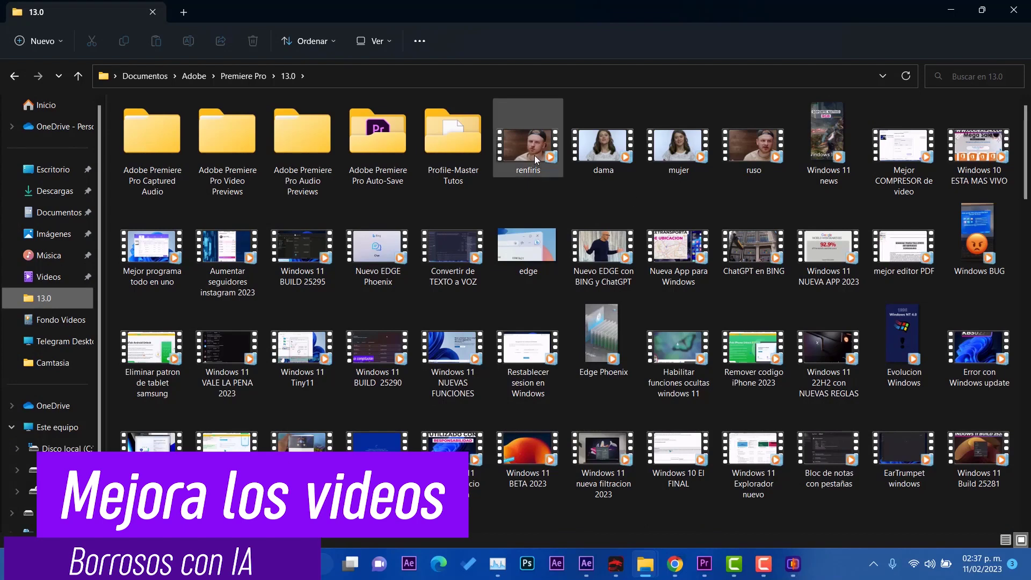
pyautogui.click(534, 156)
pyautogui.doubleClick(534, 156)
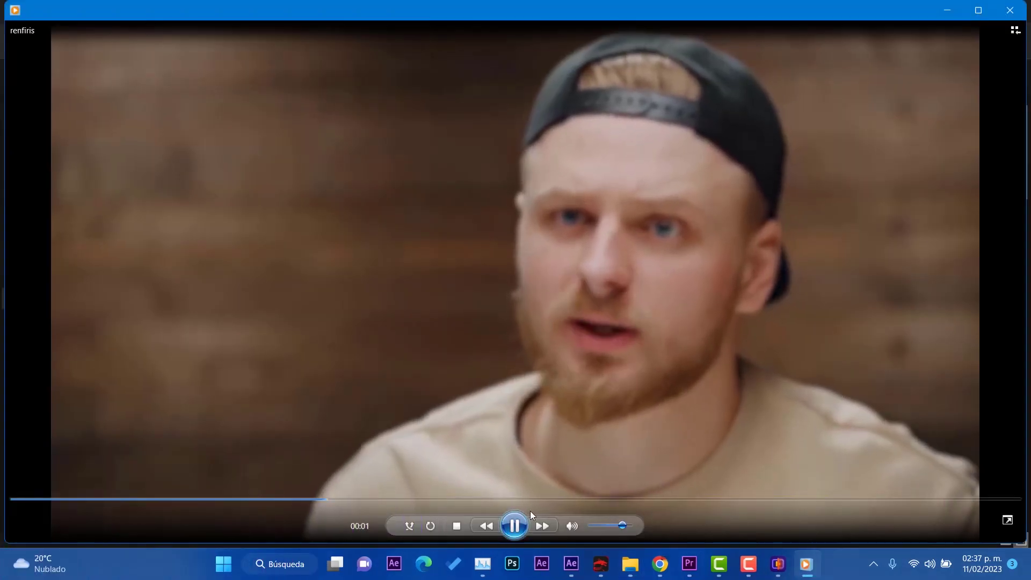
# Pause and replay the renfiris video to examine its sharpness, then close the player and minimize File Explorer
pyautogui.click(515, 526)
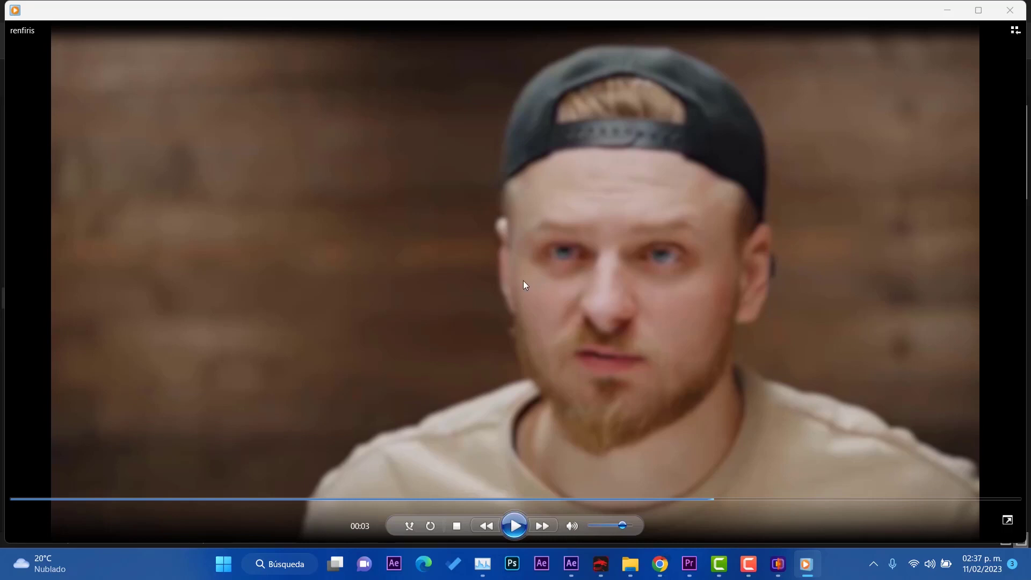
pyautogui.click(511, 515)
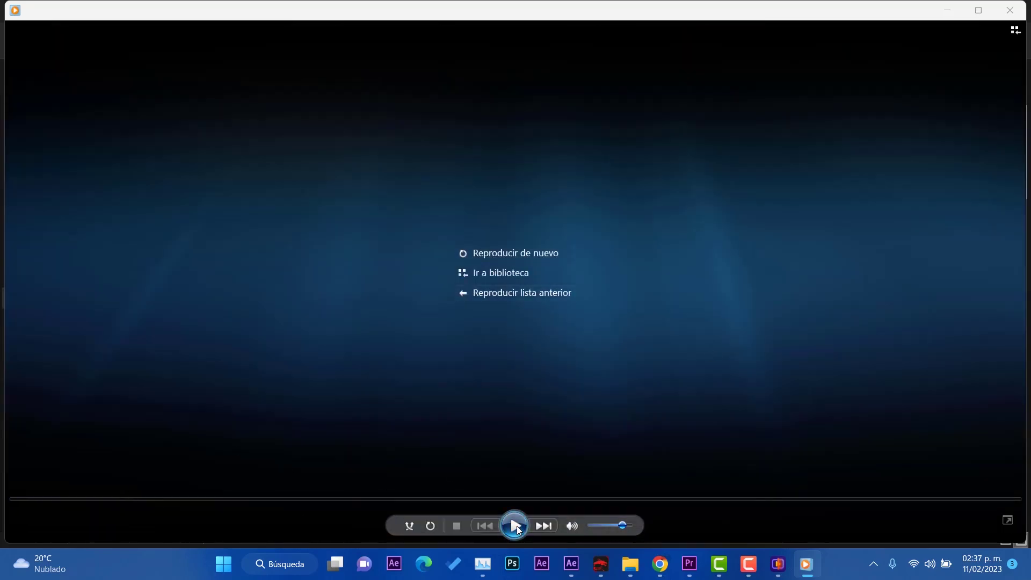
pyautogui.click(516, 526)
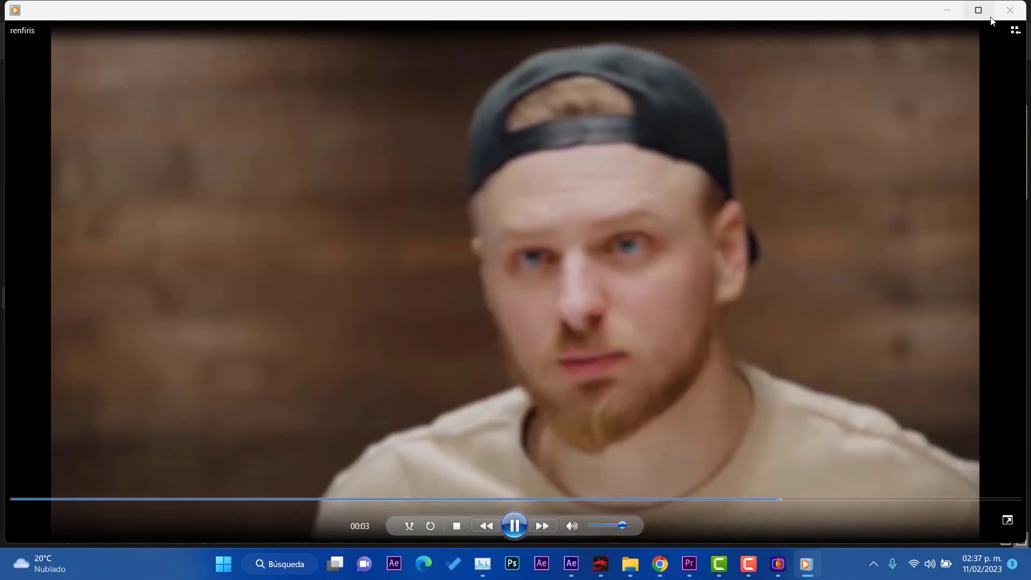
pyautogui.moveTo(940, 9); pyautogui.dragTo(948, 15)
pyautogui.click(948, 15)
pyautogui.click(806, 564)
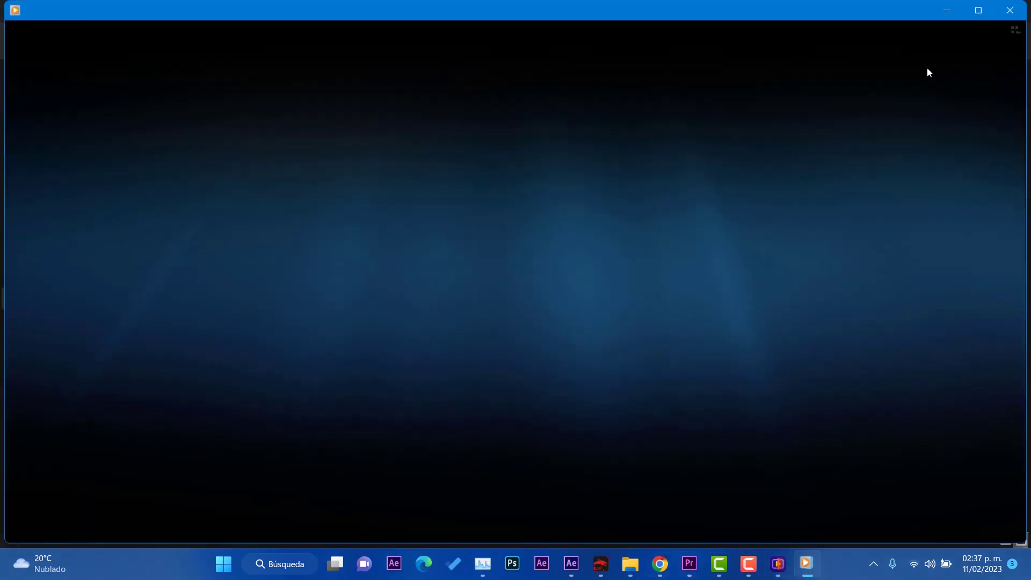
pyautogui.click(1011, 11)
pyautogui.click(935, 9)
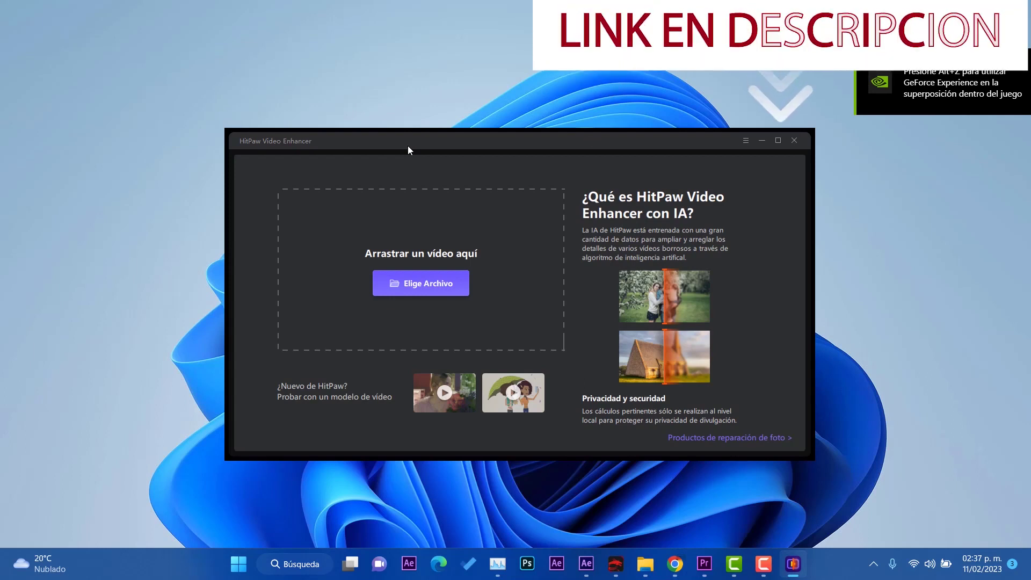
# Check which interface languages HitPaw Video Enhancer offers, leaving the language selection as it is
pyautogui.moveTo(713, 140); pyautogui.dragTo(703, 131)
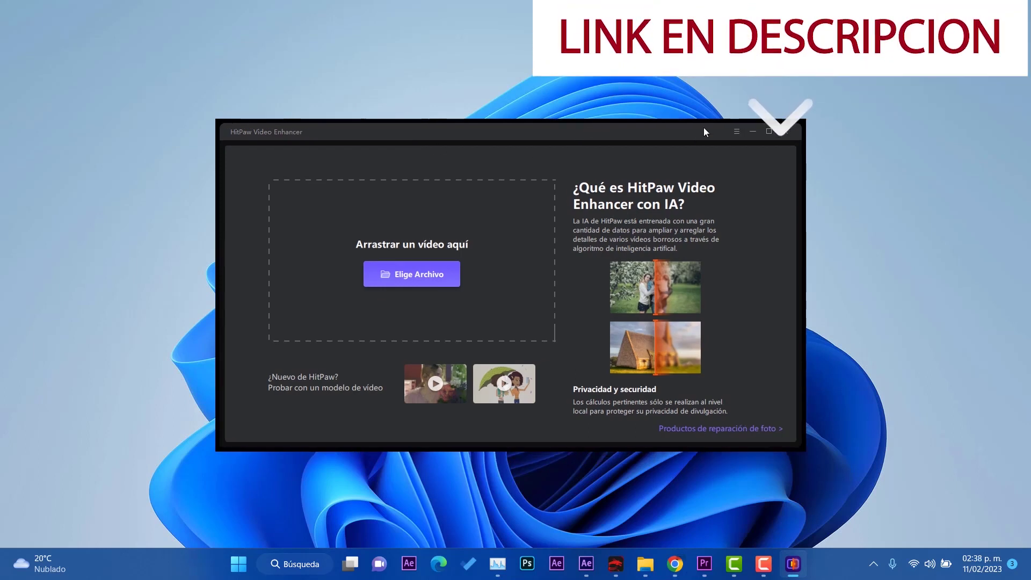
pyautogui.click(737, 132)
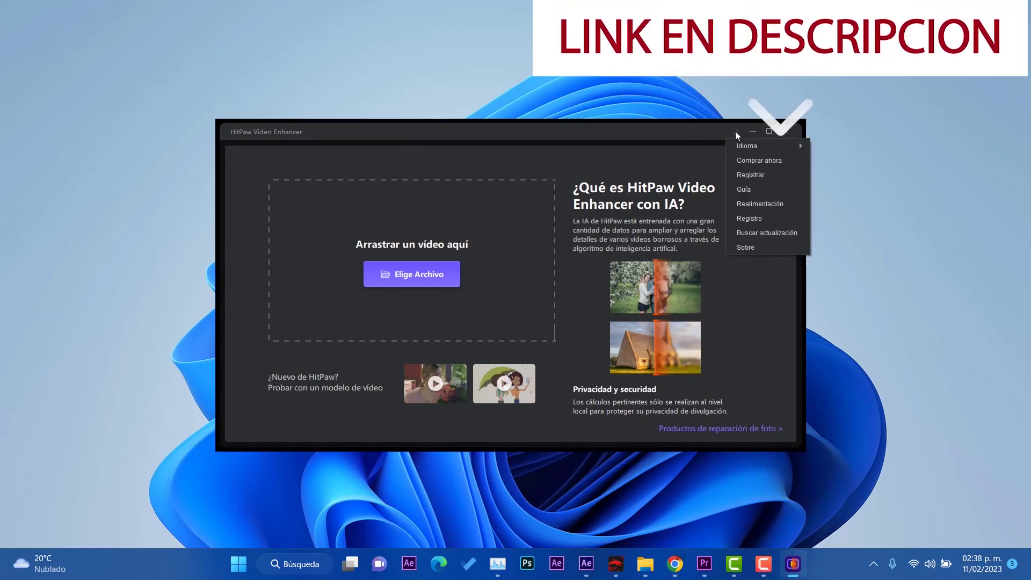
pyautogui.moveTo(761, 148)
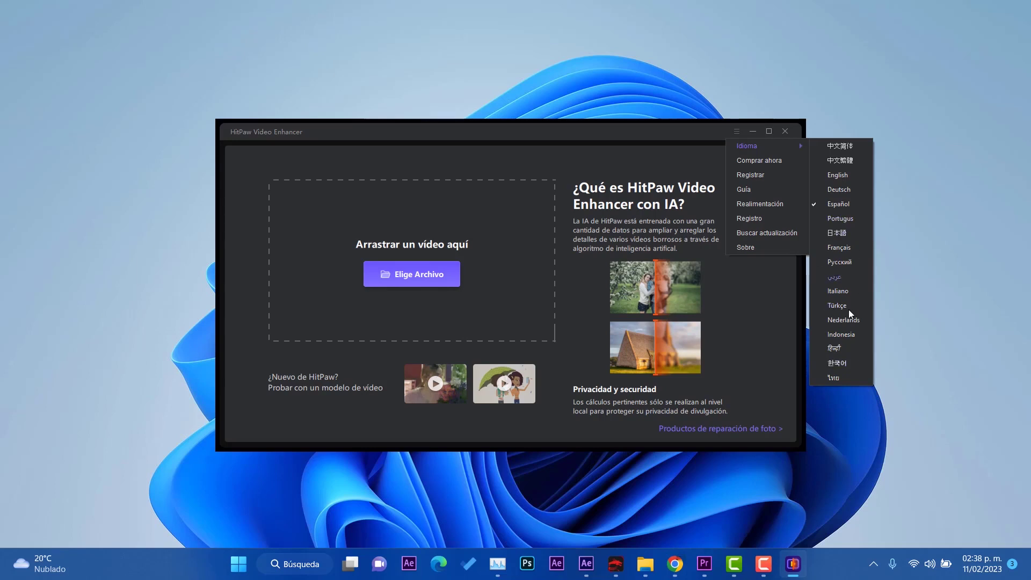
pyautogui.click(644, 141)
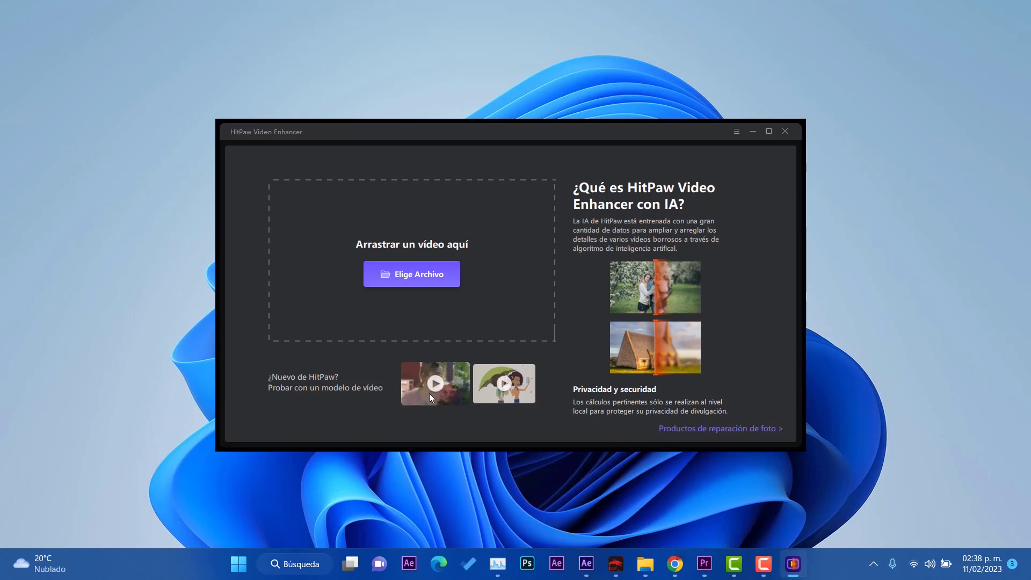
# Import the renfiris video from the 13.0 folder into HitPaw Video Enhancer
pyautogui.click(417, 278)
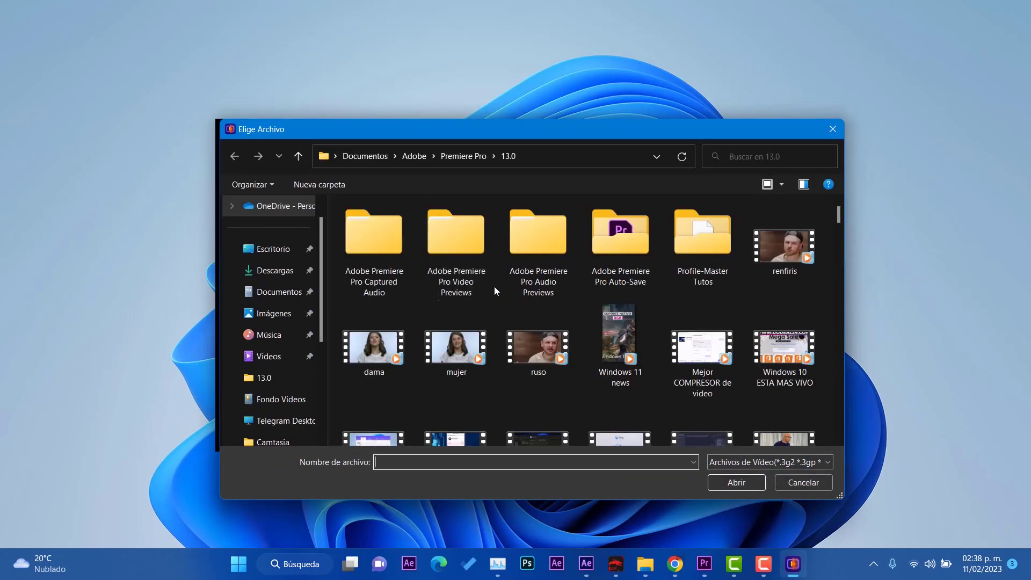
pyautogui.doubleClick(774, 250)
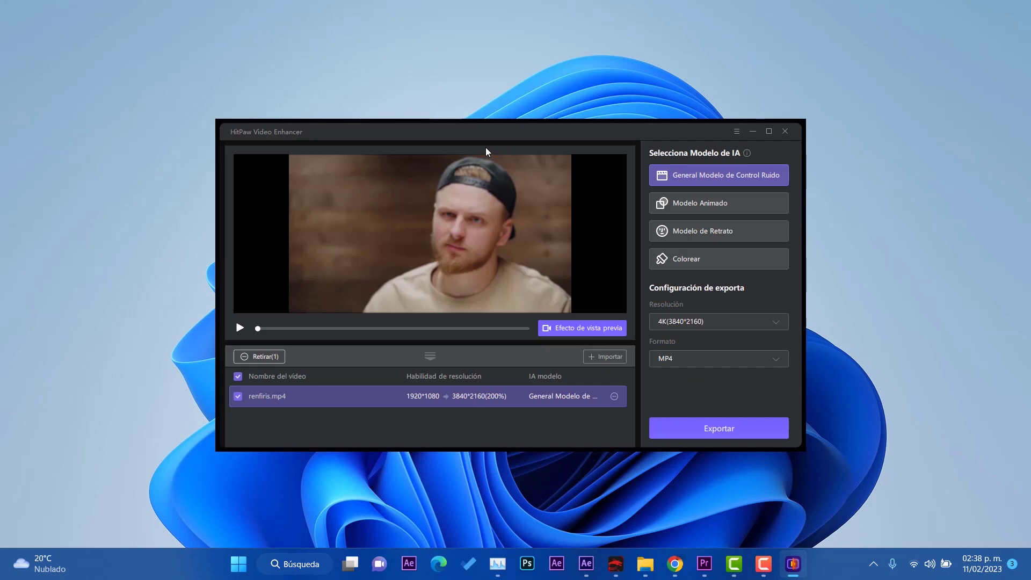
pyautogui.moveTo(459, 140); pyautogui.dragTo(457, 138)
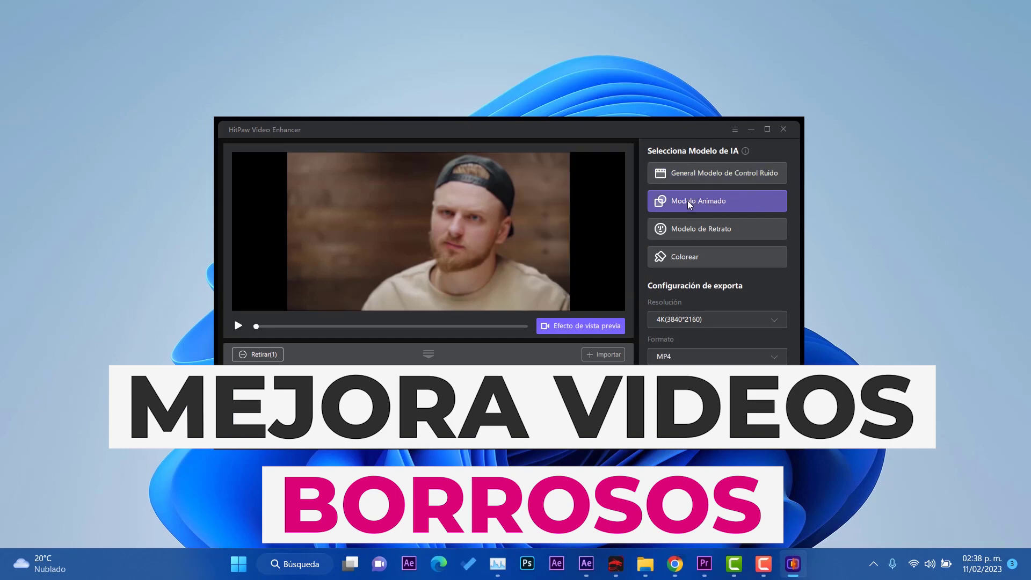
# Compare the Modelo Animado, Modelo de Retrato and Colorear AI models, and select Modelo de Retrato for the video
pyautogui.moveTo(687, 201)
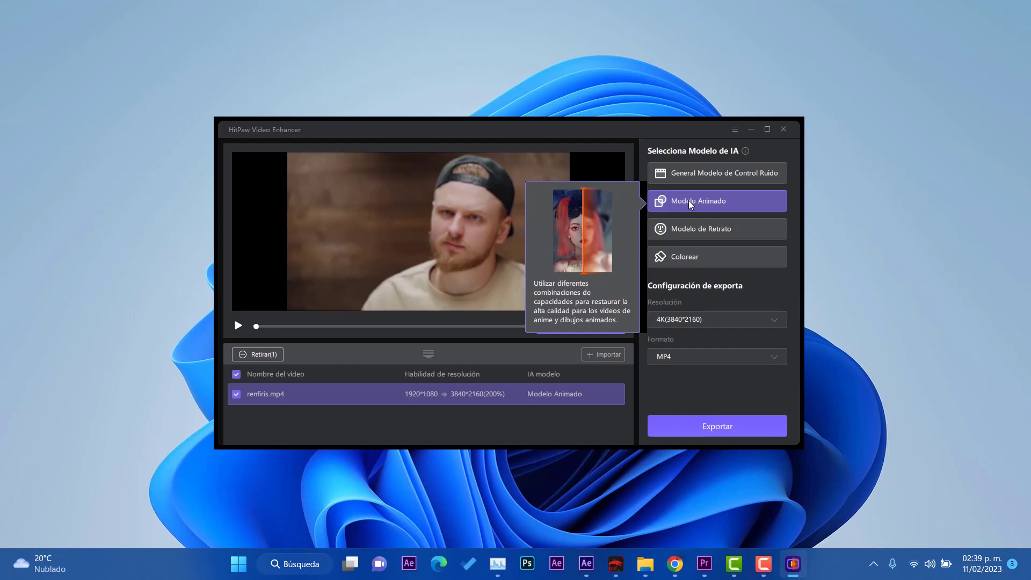
pyautogui.click(734, 237)
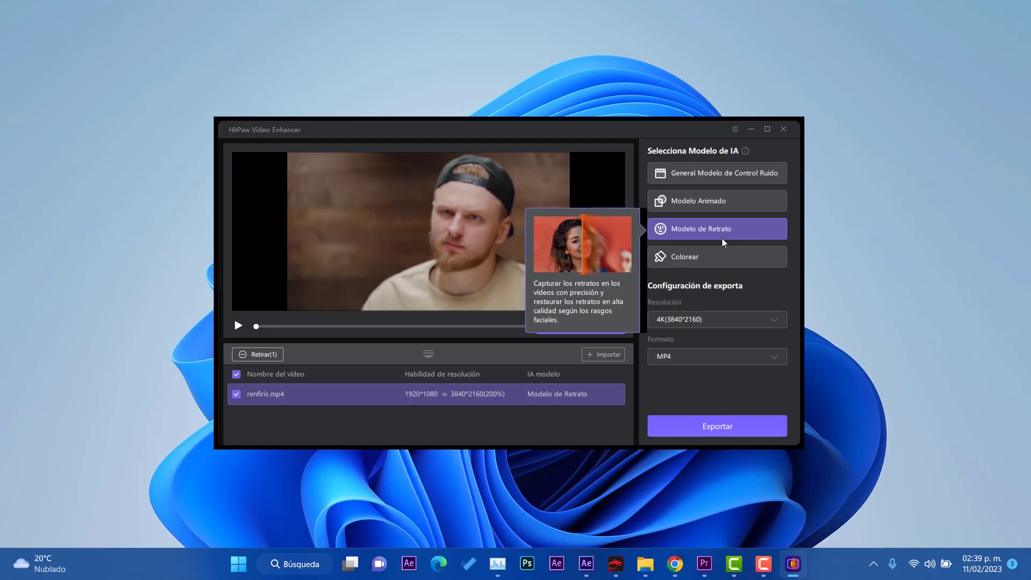
pyautogui.click(688, 255)
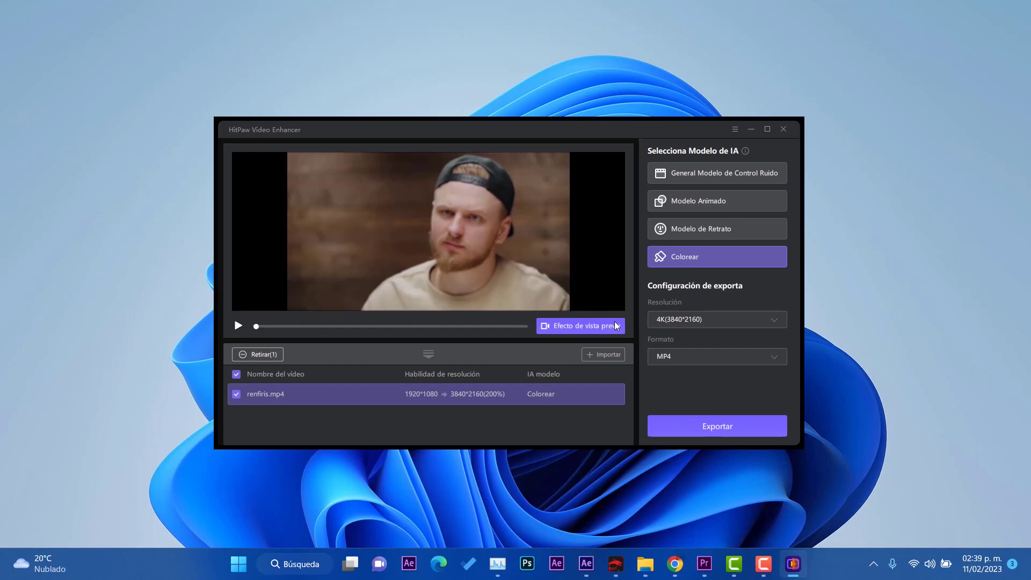
pyautogui.click(704, 234)
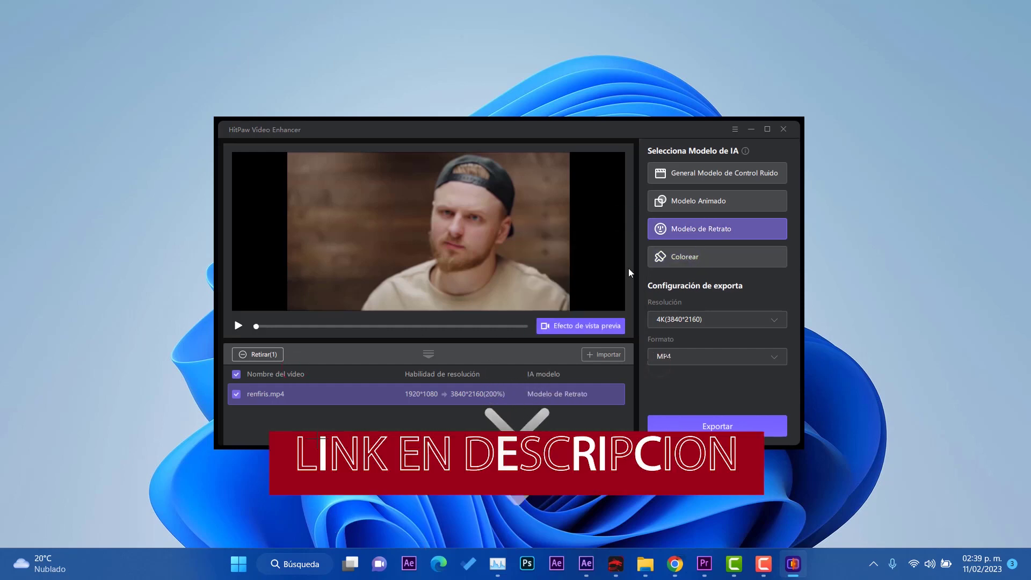
# Generate a preview of the Modelo de Retrato effect on the renfiris video
pyautogui.click(586, 322)
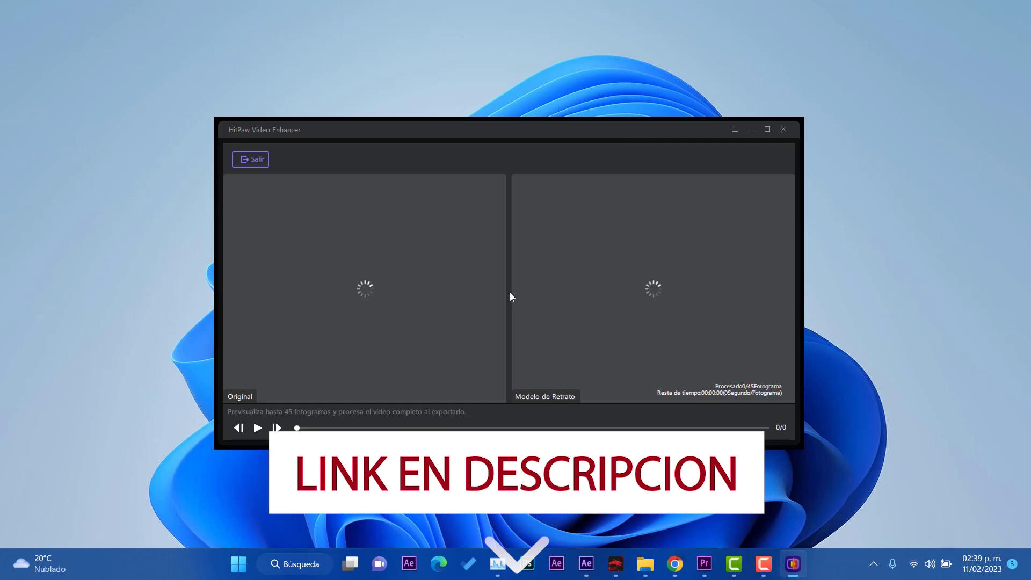
pyautogui.moveTo(534, 122); pyautogui.dragTo(535, 91)
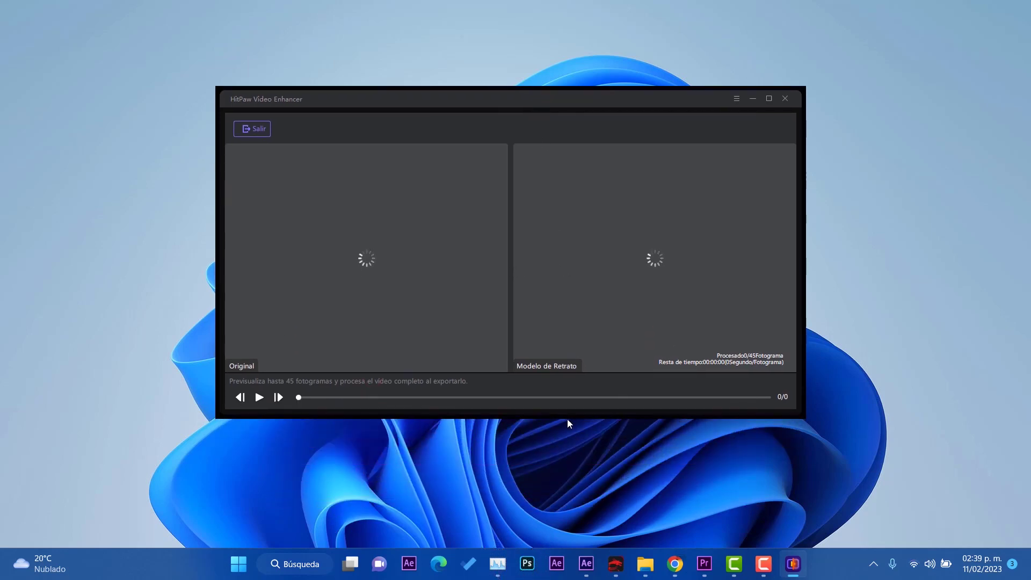
# Change the fan speed mode (Velocidad del ventilador) in MSI Dragon Center and minimize that window
pyautogui.click(615, 562)
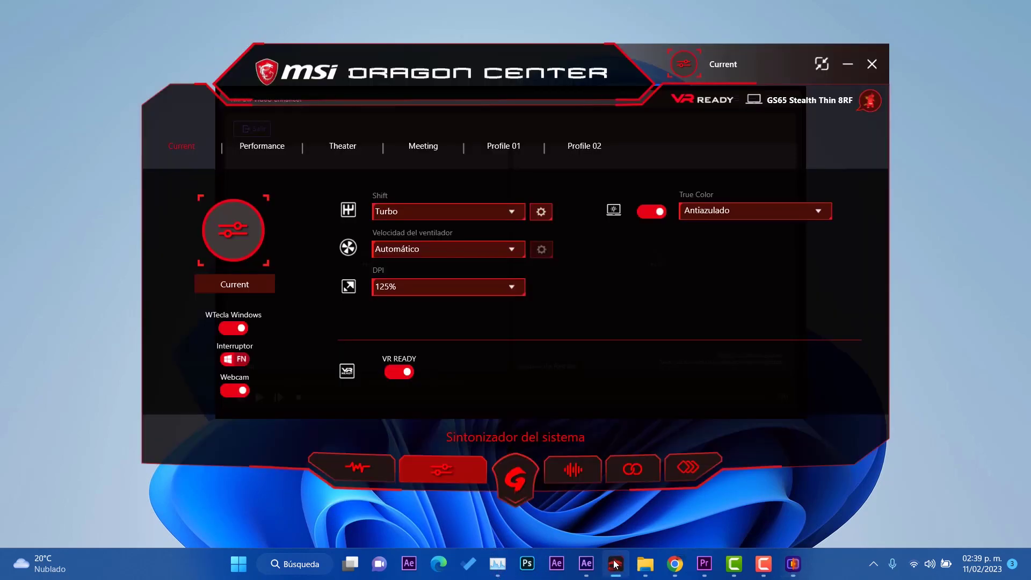
pyautogui.click(440, 250)
pyautogui.click(418, 320)
pyautogui.click(848, 67)
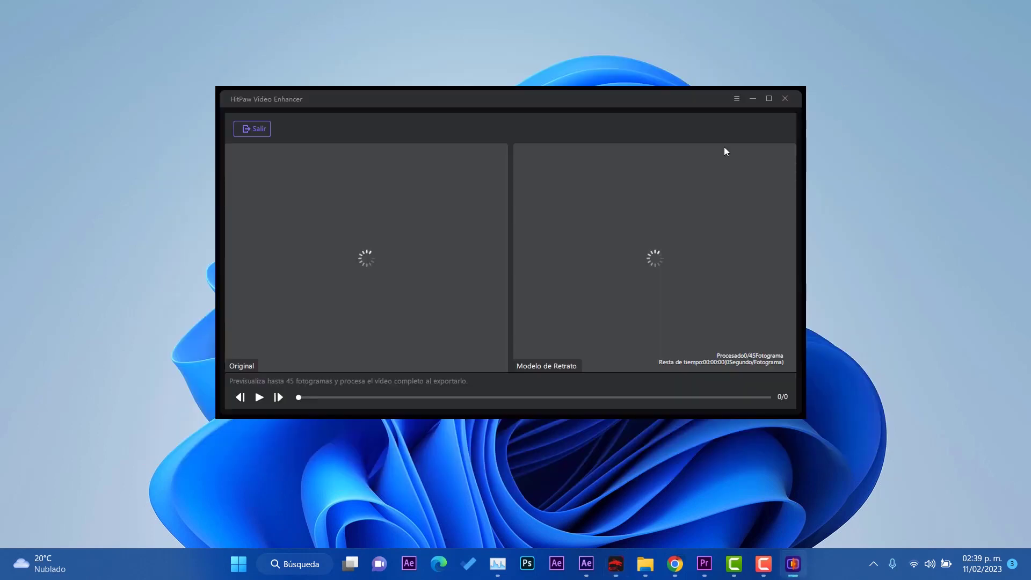
# Compare the original with the enhanced preview, pause it, and exit the preview
pyautogui.moveTo(530, 107); pyautogui.dragTo(531, 112)
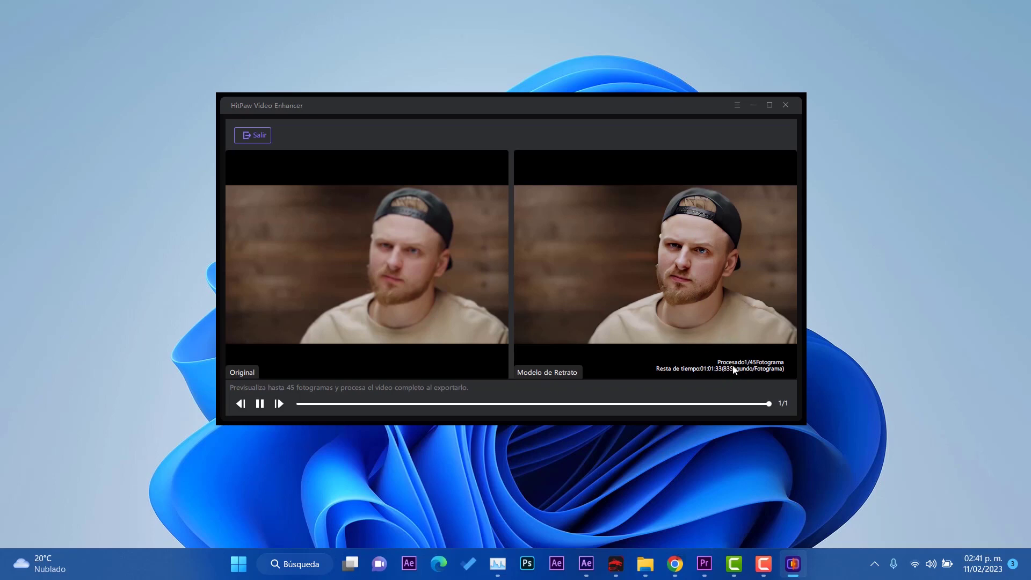
pyautogui.click(260, 403)
pyautogui.click(250, 137)
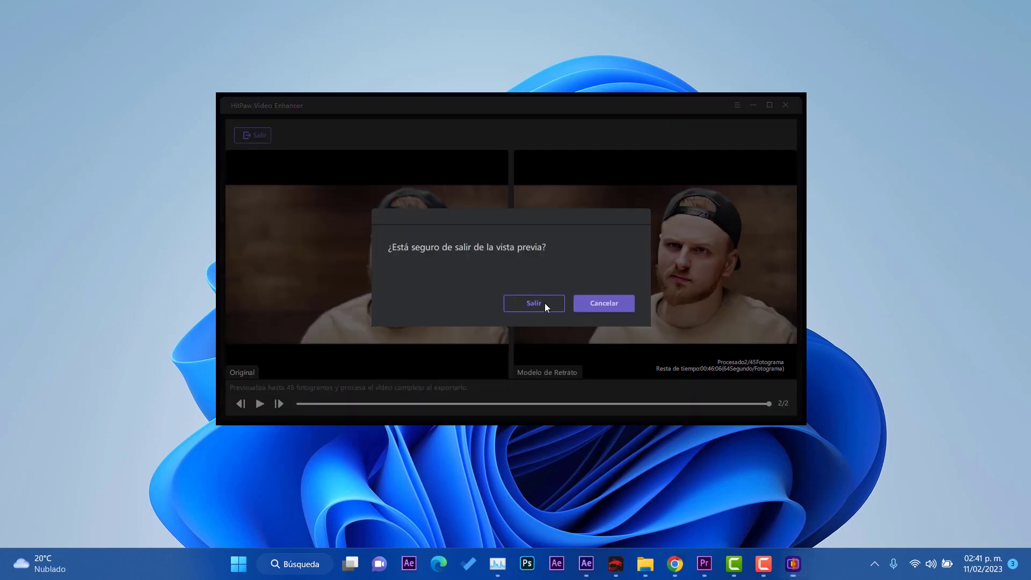
pyautogui.click(544, 302)
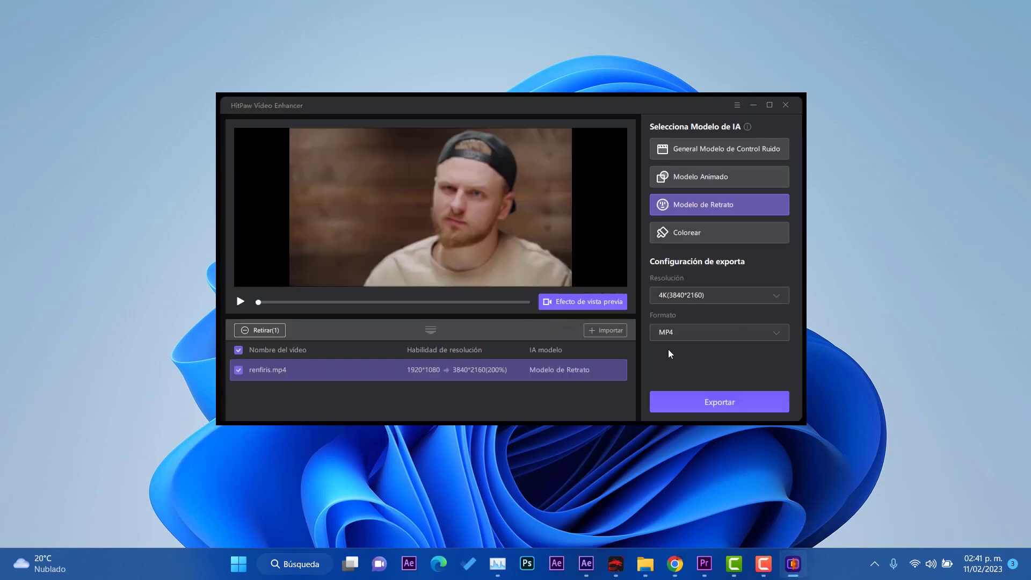
# Review the export resolution and format options, keeping 4K(3840*2160) and MP4
pyautogui.click(696, 297)
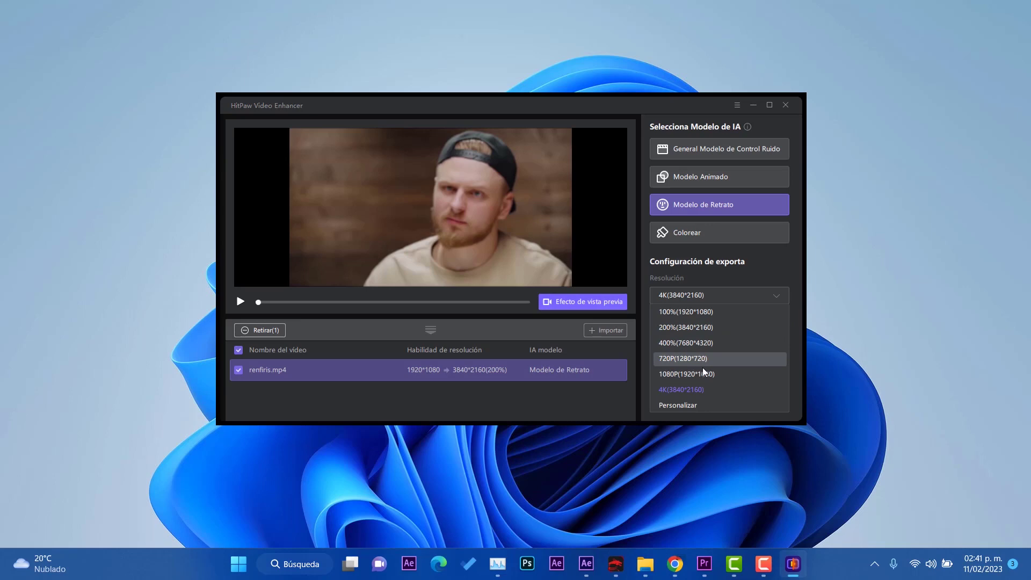
pyautogui.click(735, 278)
pyautogui.click(697, 338)
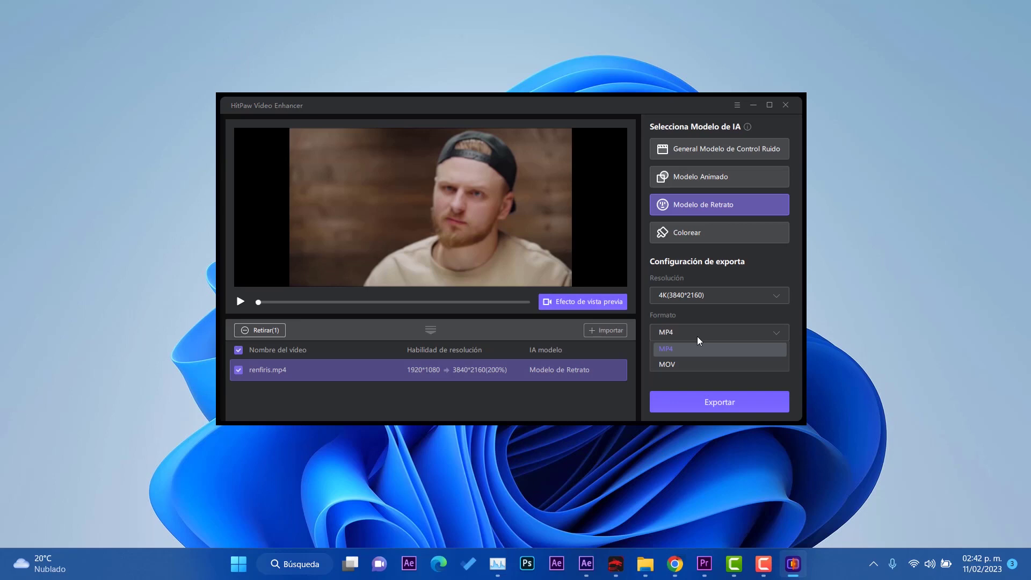
pyautogui.click(697, 336)
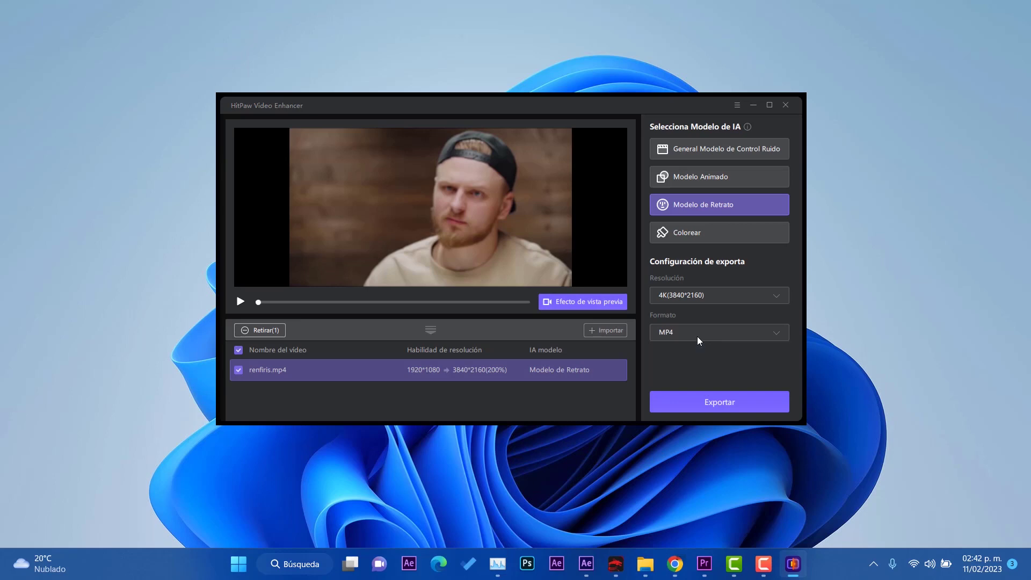
# Export the enhanced video to the Renderizacion folder inside Videos > HitPaw Video Enhancer
pyautogui.click(724, 401)
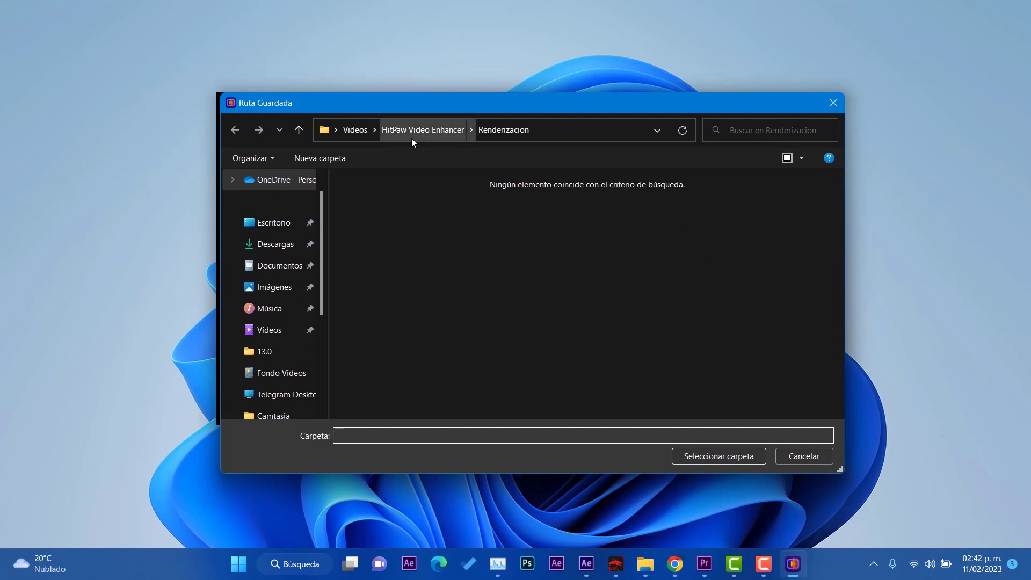
pyautogui.click(418, 128)
pyautogui.click(375, 205)
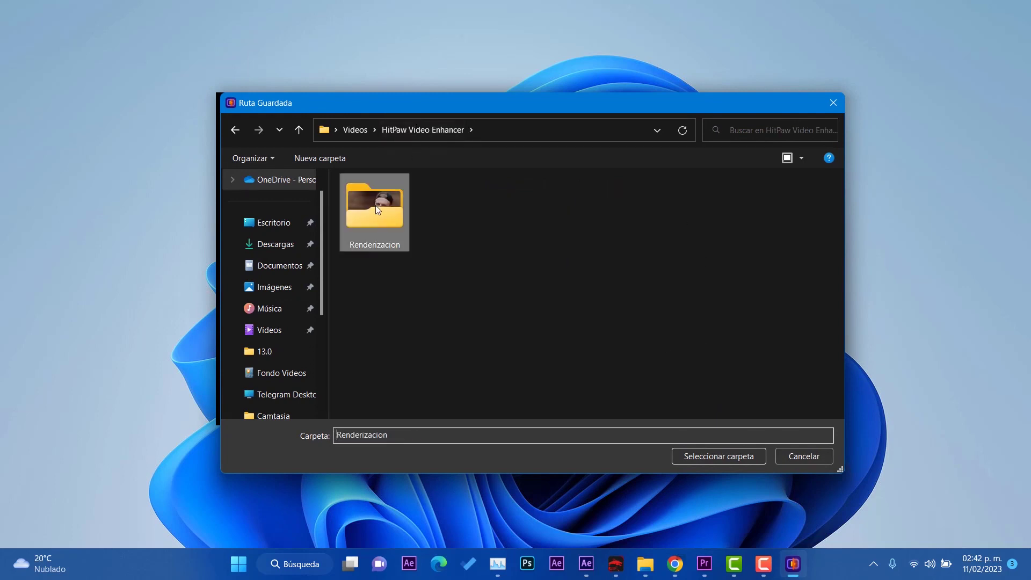
pyautogui.click(698, 457)
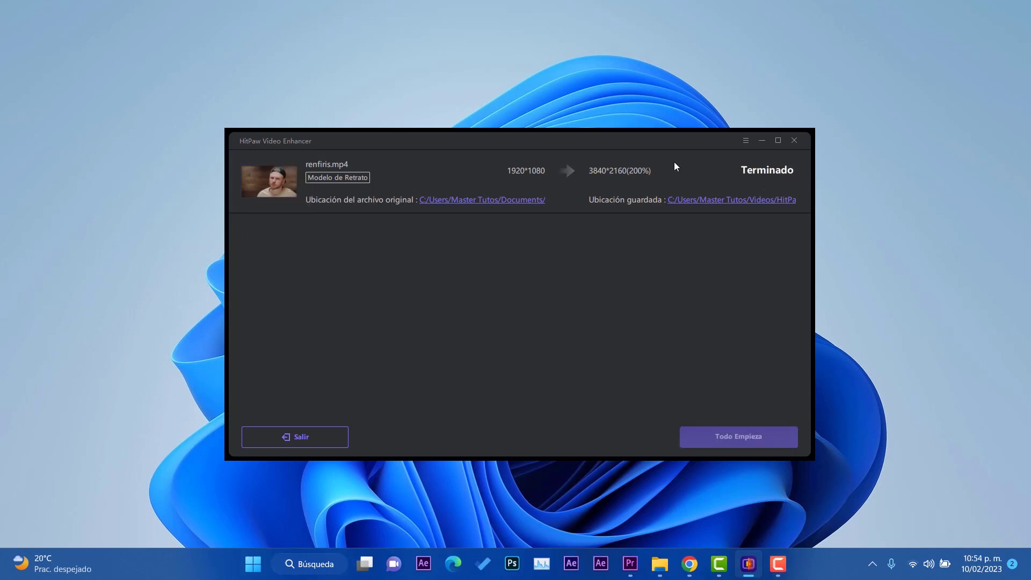
pyautogui.moveTo(622, 137); pyautogui.dragTo(626, 107)
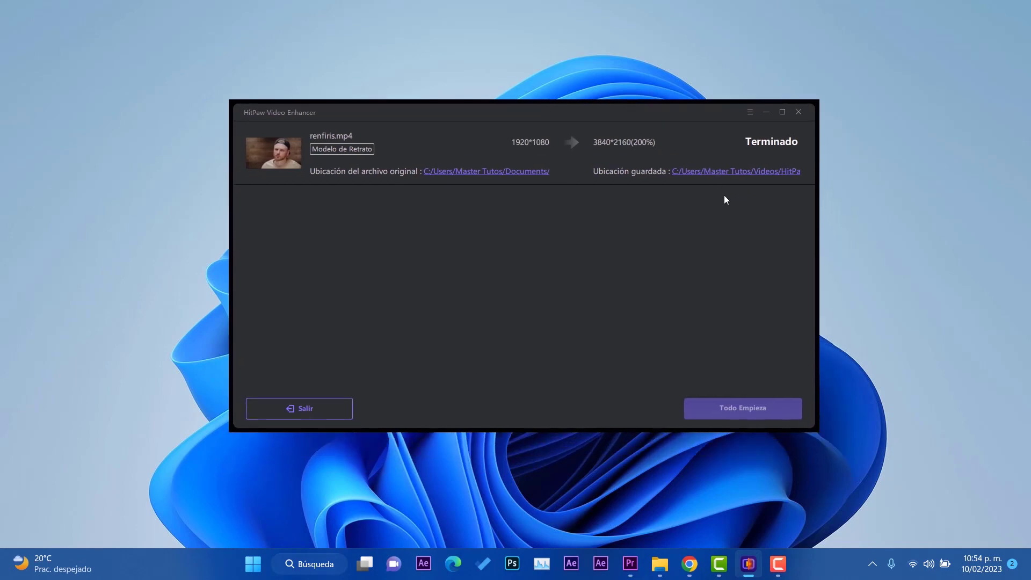
# Switch to the Renderizacion folder, preview the exported renfiris_1_202809 video, and close the preview and the folder window
pyautogui.click(665, 565)
pyautogui.click(666, 566)
pyautogui.hotkey('alt', 'Tab')
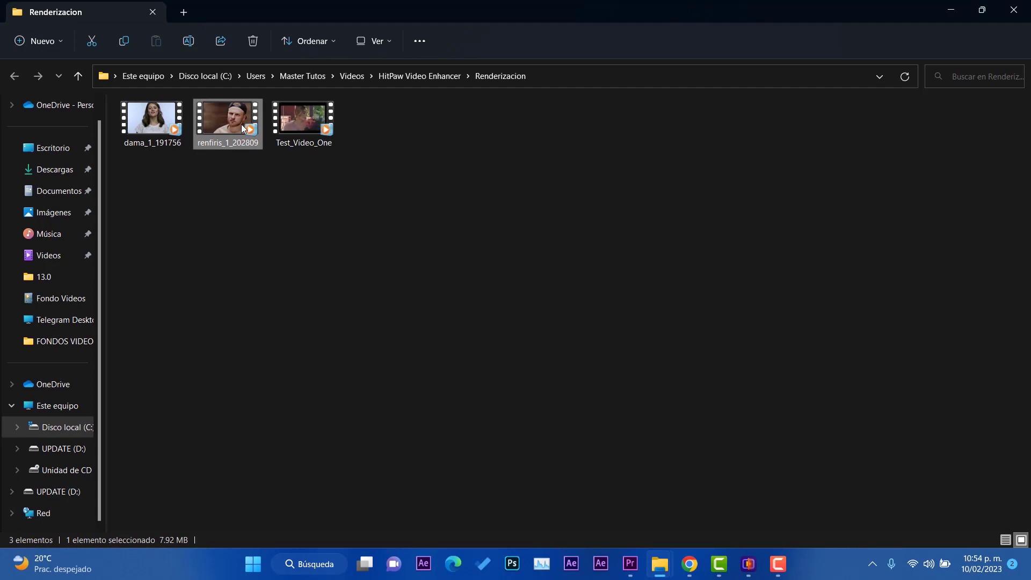
pyautogui.press('space')
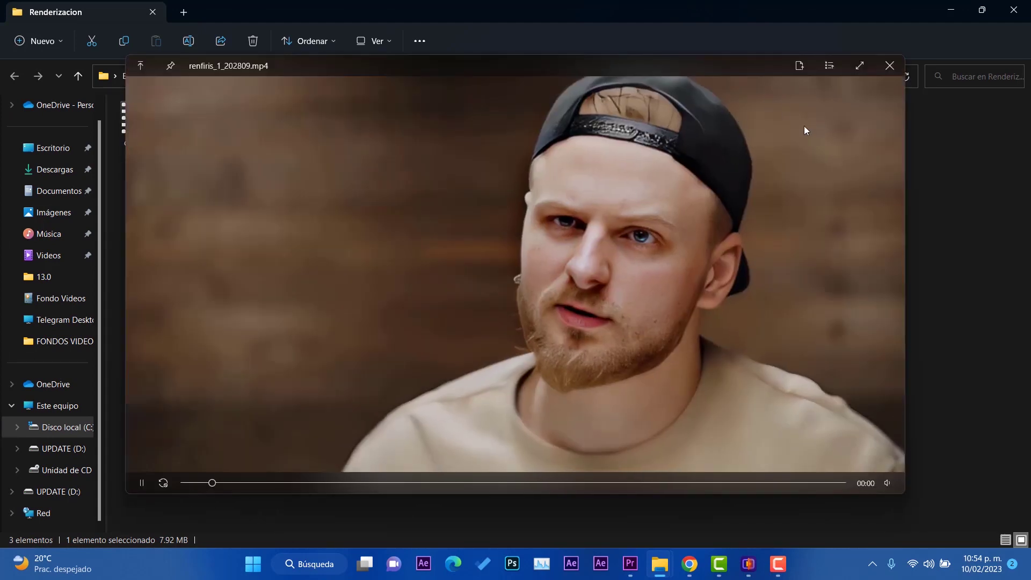
pyautogui.click(890, 66)
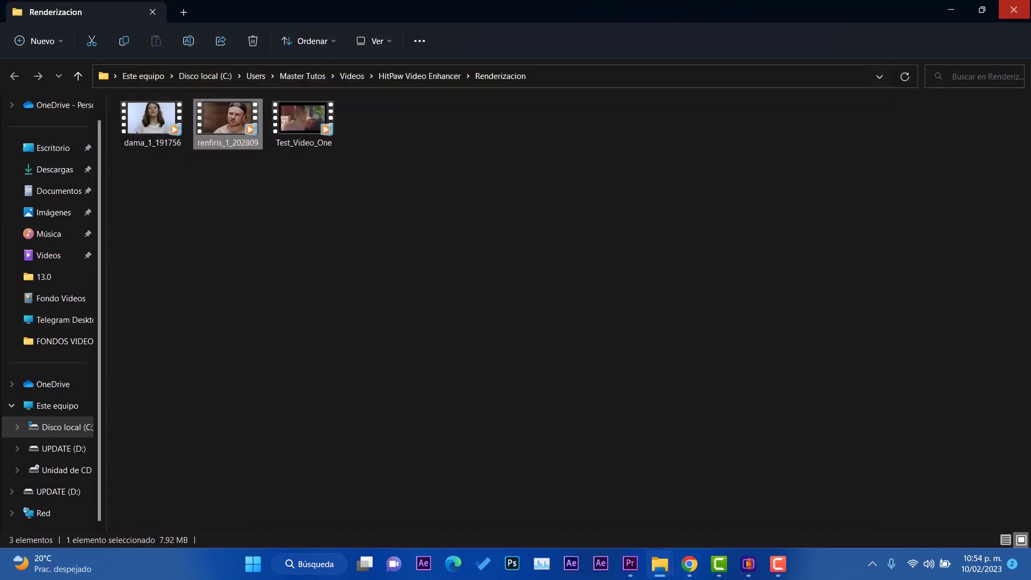
pyautogui.click(1014, 9)
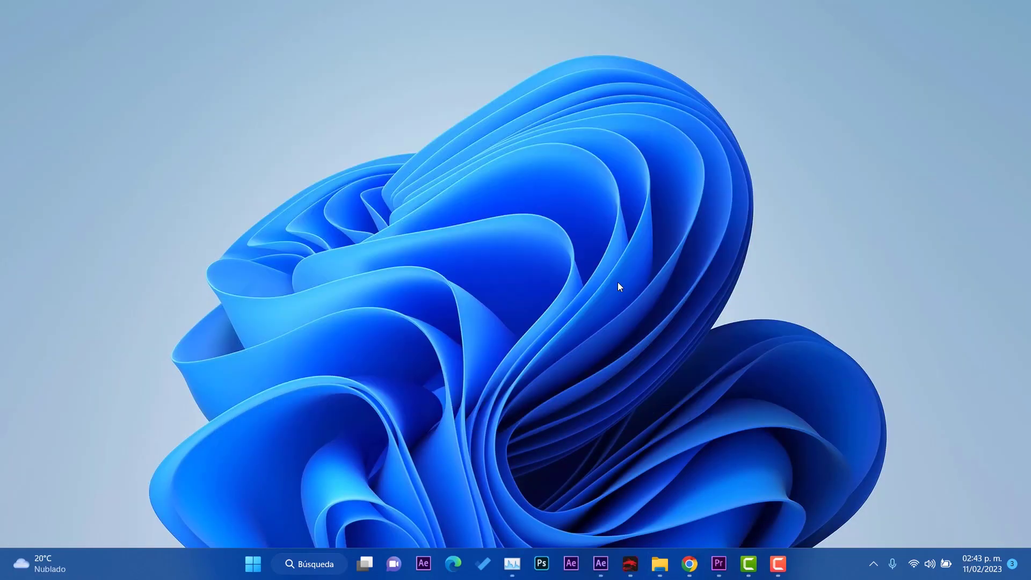
# Launch HitPaw Video Enhancer, load the dama video from the 13.0 folder, and assign it the Modelo de Retrato
pyautogui.click(259, 565)
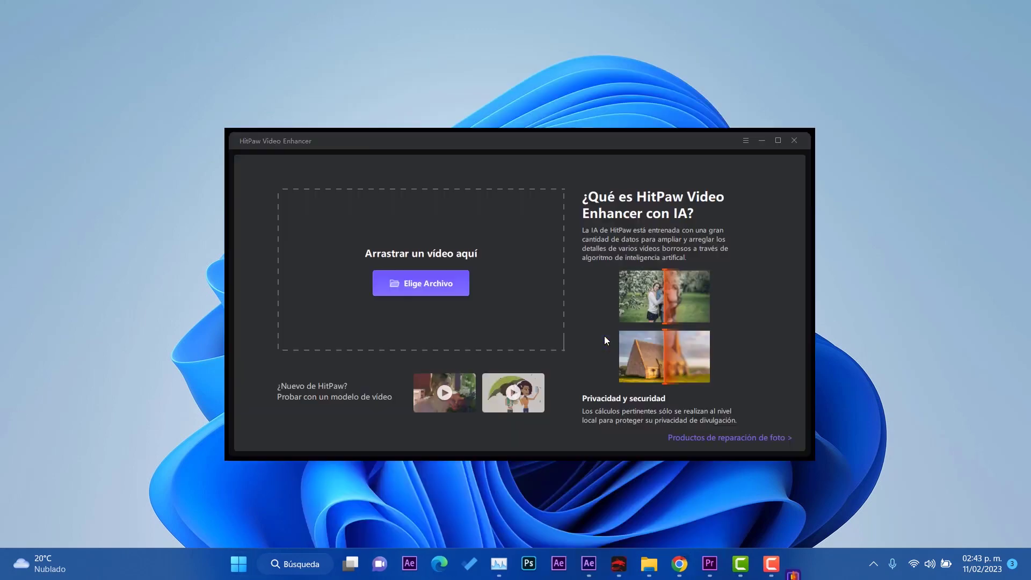
pyautogui.click(415, 276)
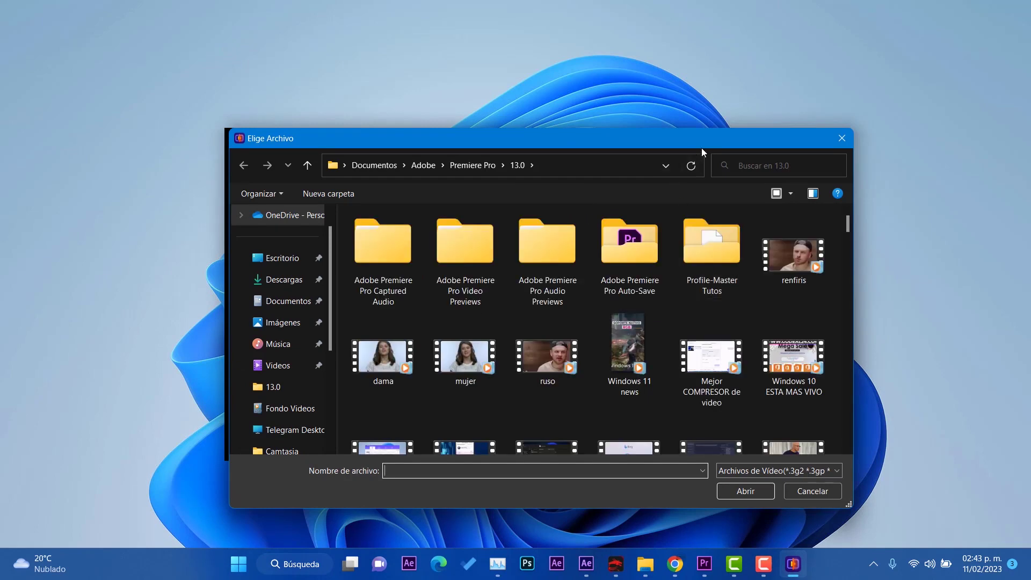
pyautogui.doubleClick(388, 353)
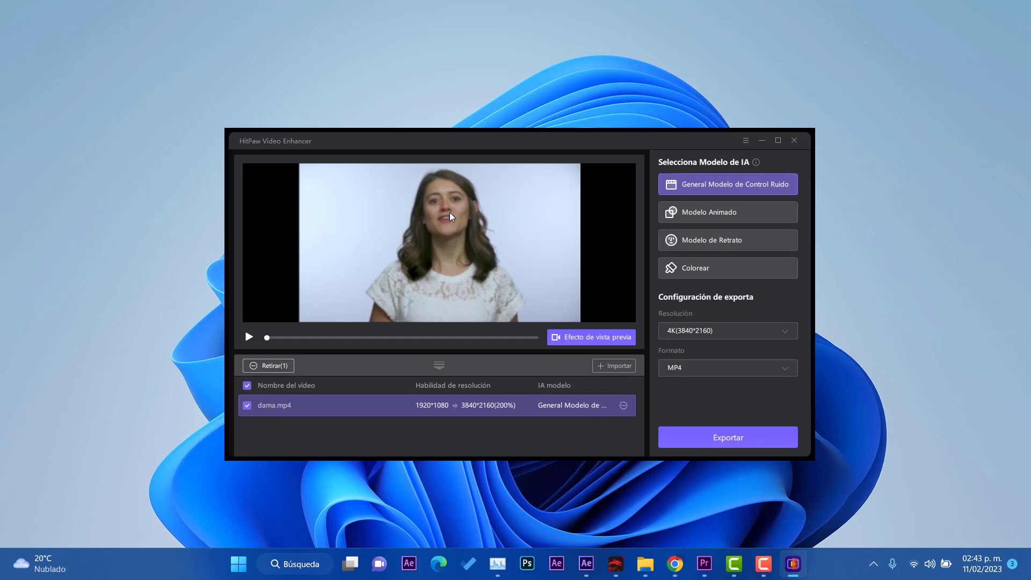
pyautogui.click(707, 237)
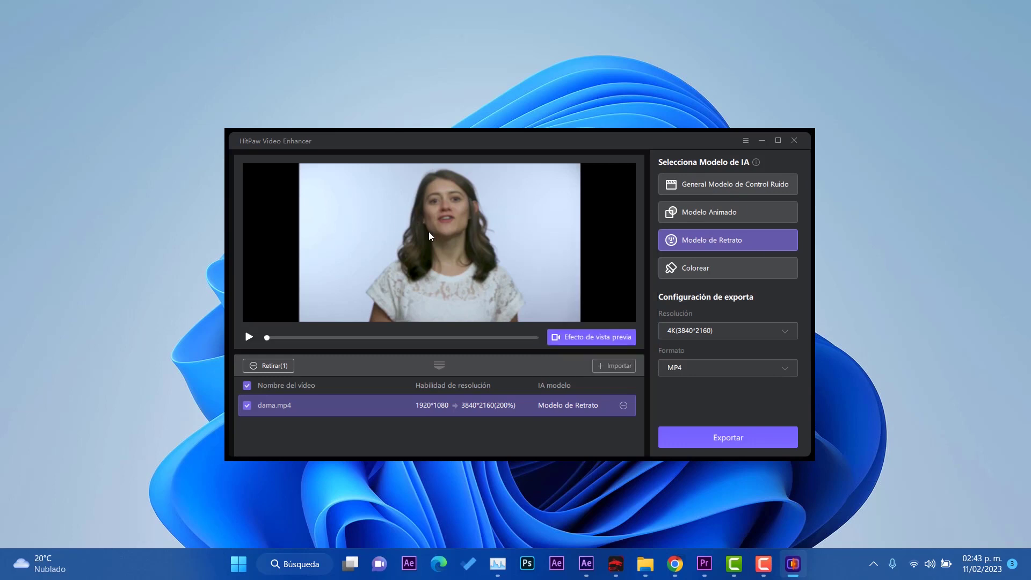
# Generate the effect preview of dama.mp4, play the original and enhanced frames side by side, pause, and exit the preview
pyautogui.click(584, 341)
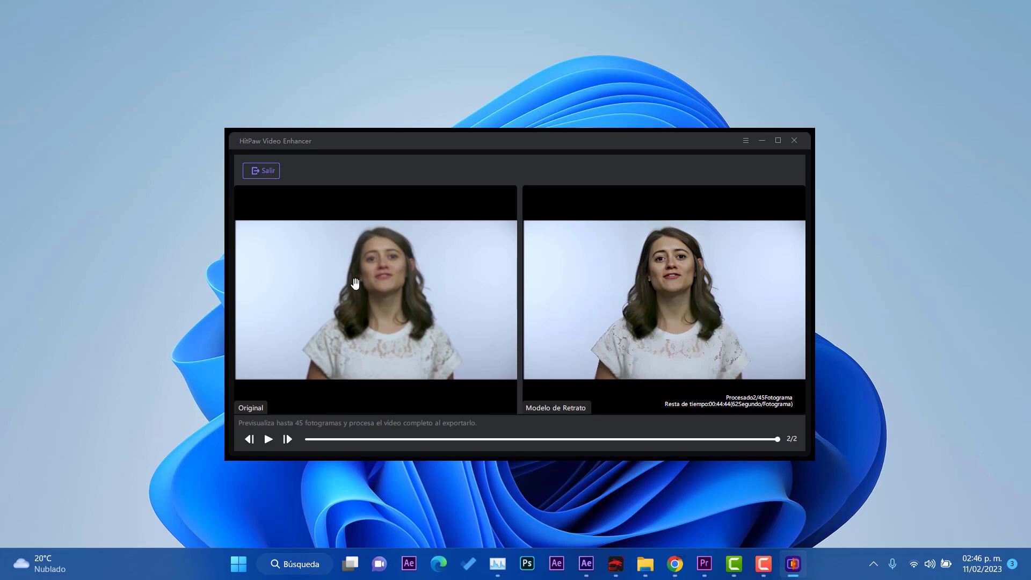
pyautogui.click(268, 439)
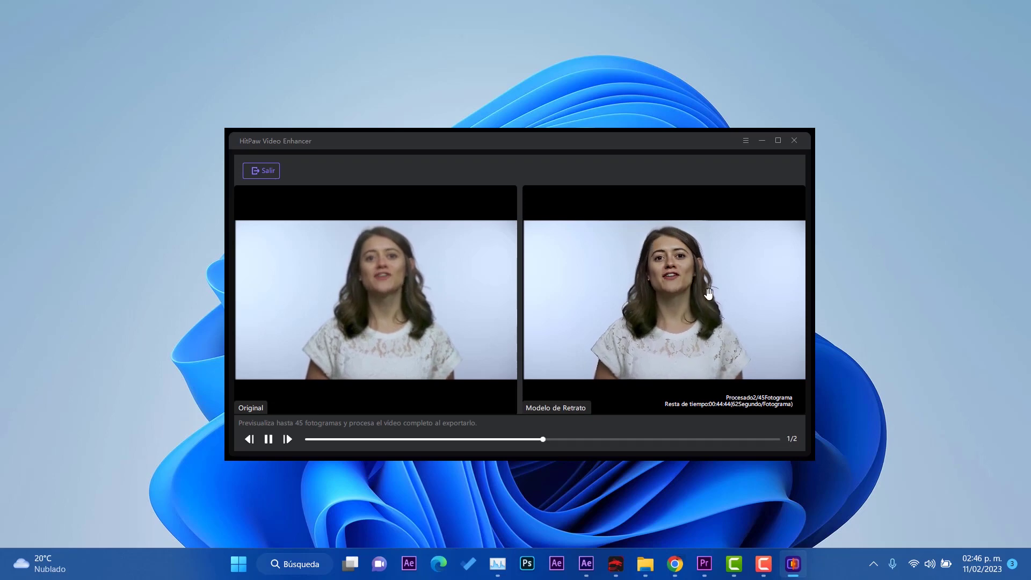
pyautogui.click(268, 439)
pyautogui.click(265, 170)
pyautogui.click(548, 339)
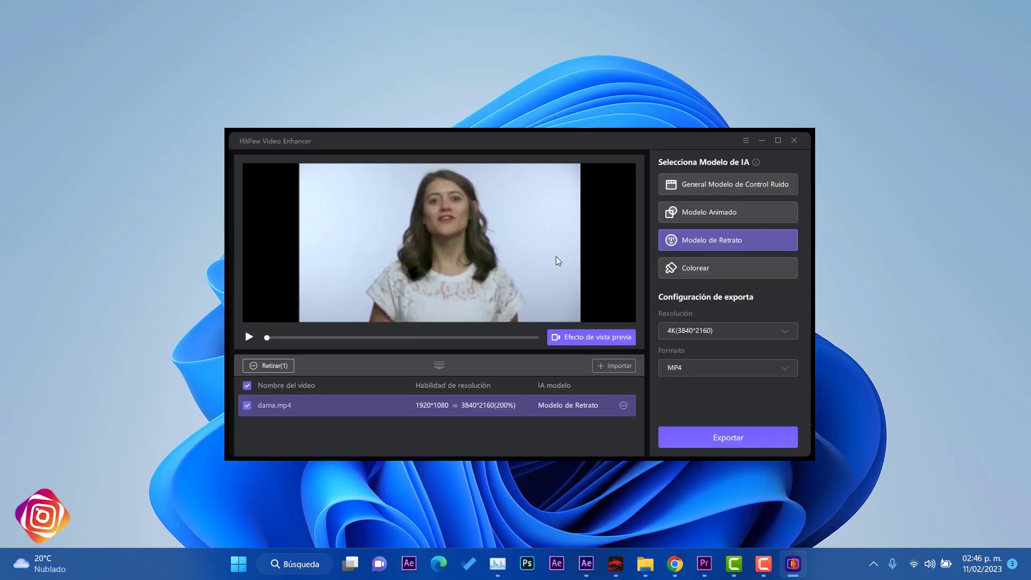
# Review the export resolution and format options for dama.mp4, keeping 4K(3840*2160) and MP4
pyautogui.click(704, 333)
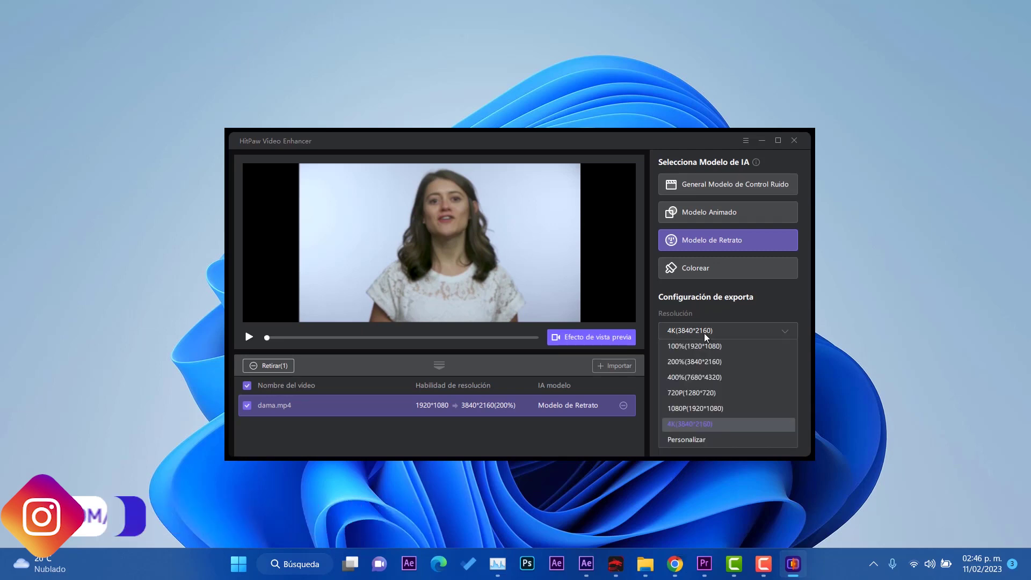
pyautogui.click(689, 333)
pyautogui.click(700, 366)
pyautogui.click(700, 365)
# Export the enhanced dama video to the Renderizacion folder inside Videos > HitPaw Video Enhancer
pyautogui.click(732, 440)
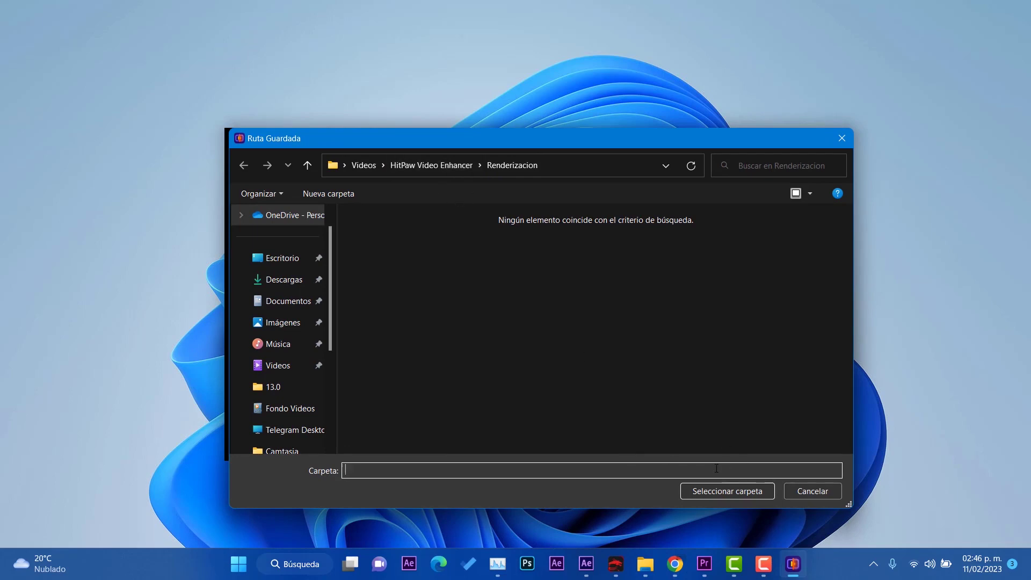
pyautogui.click(421, 163)
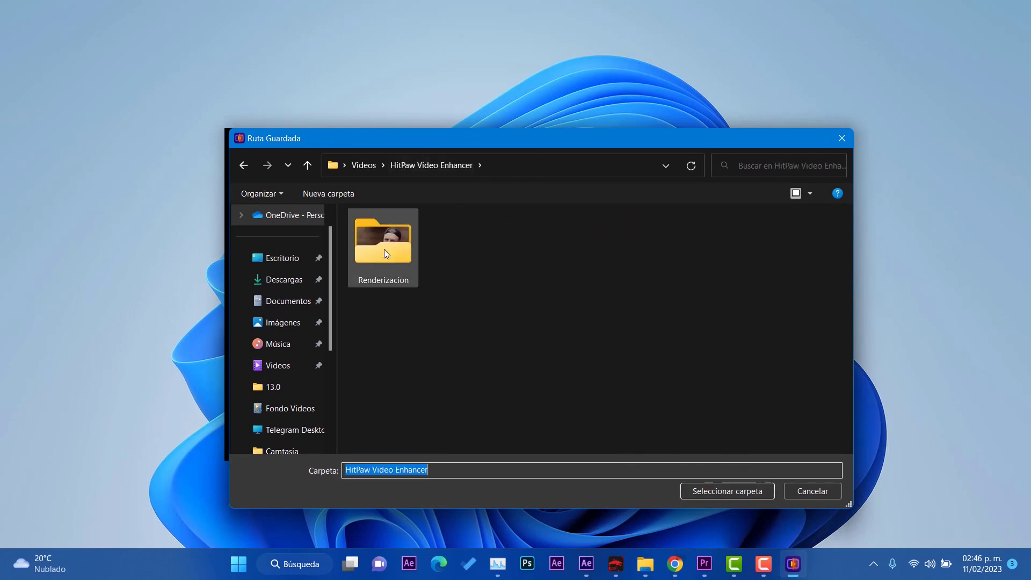
pyautogui.click(384, 250)
pyautogui.click(716, 485)
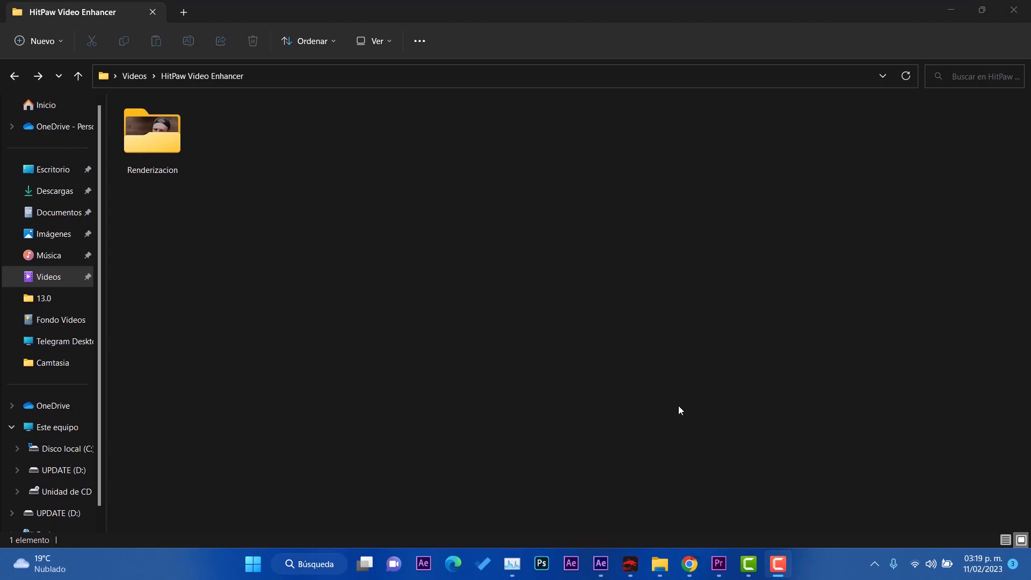
# Open the Renderizacion folder, play the enhanced dama_1_191756 video, and pause it to examine the image quality
pyautogui.doubleClick(163, 136)
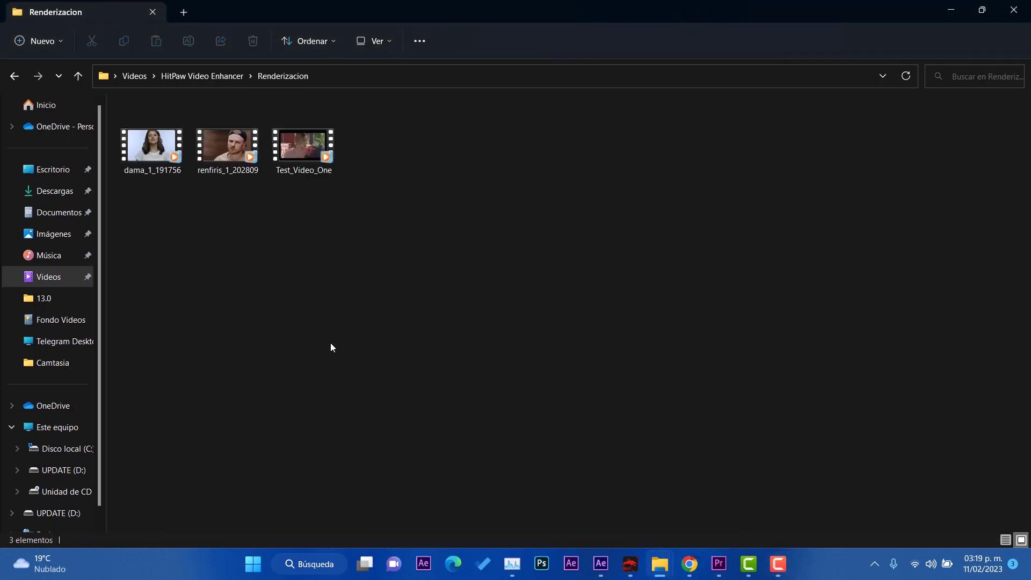
pyautogui.click(153, 152)
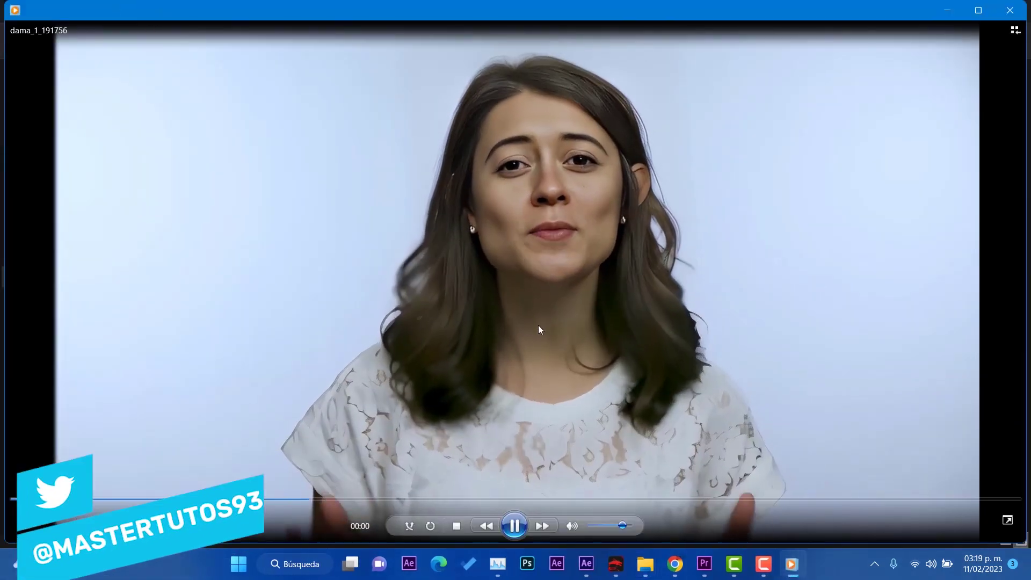
pyautogui.click(538, 147)
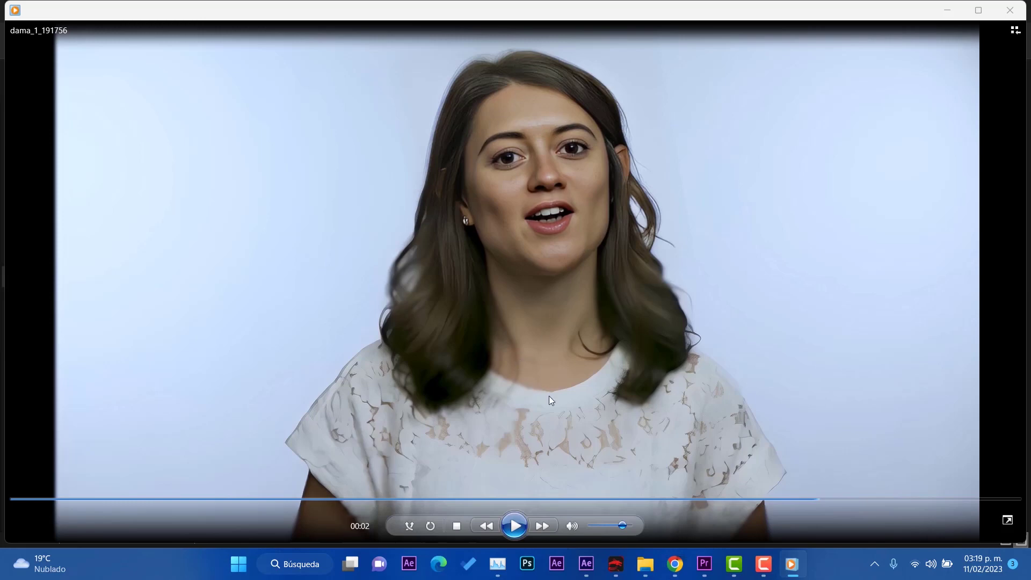
# Switch to the 13.0 folder, play the original dama video for comparison, and close the player
pyautogui.moveTo(645, 564)
pyautogui.click(660, 521)
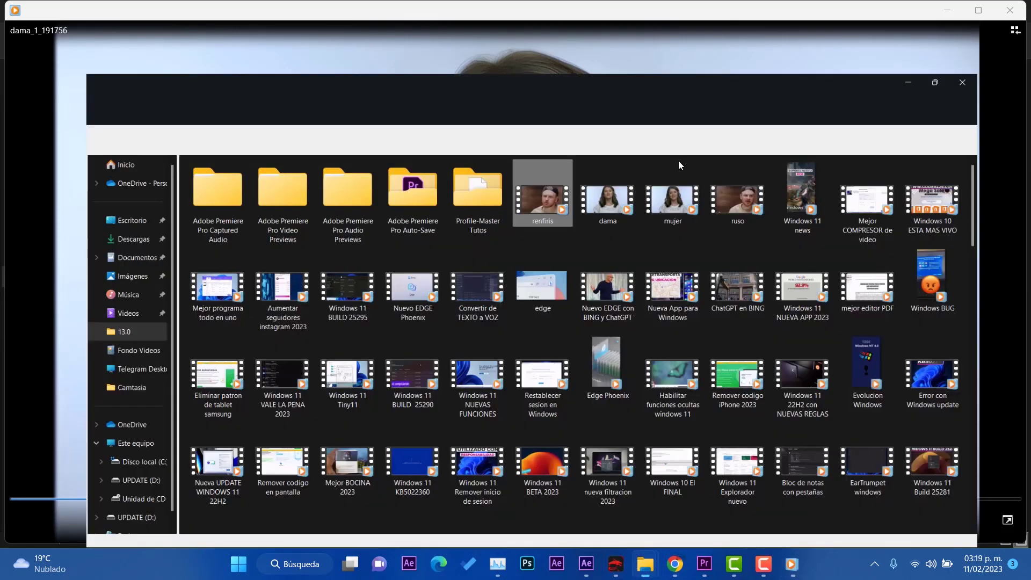
pyautogui.doubleClick(600, 146)
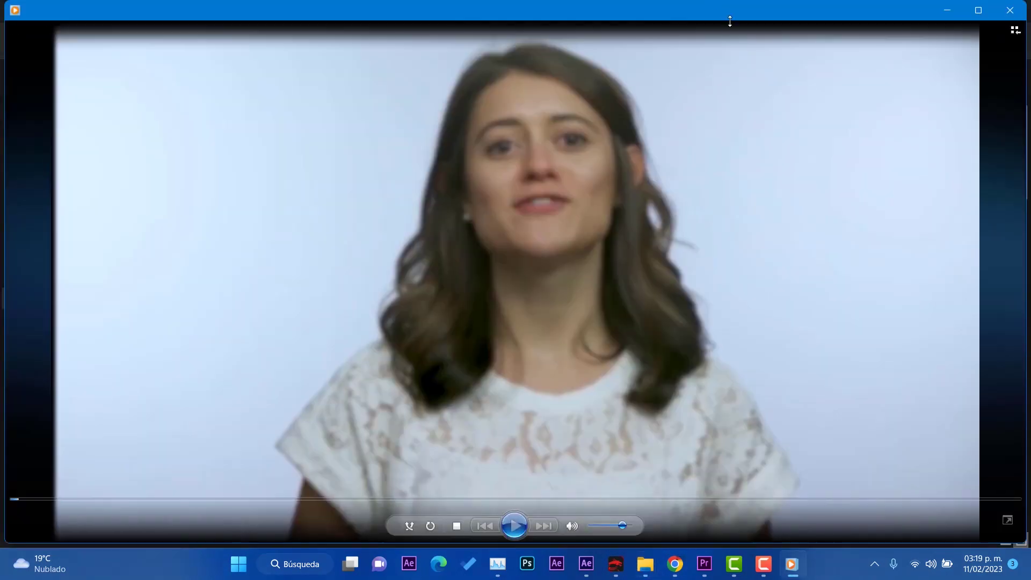
pyautogui.moveTo(736, 7); pyautogui.dragTo(652, 12)
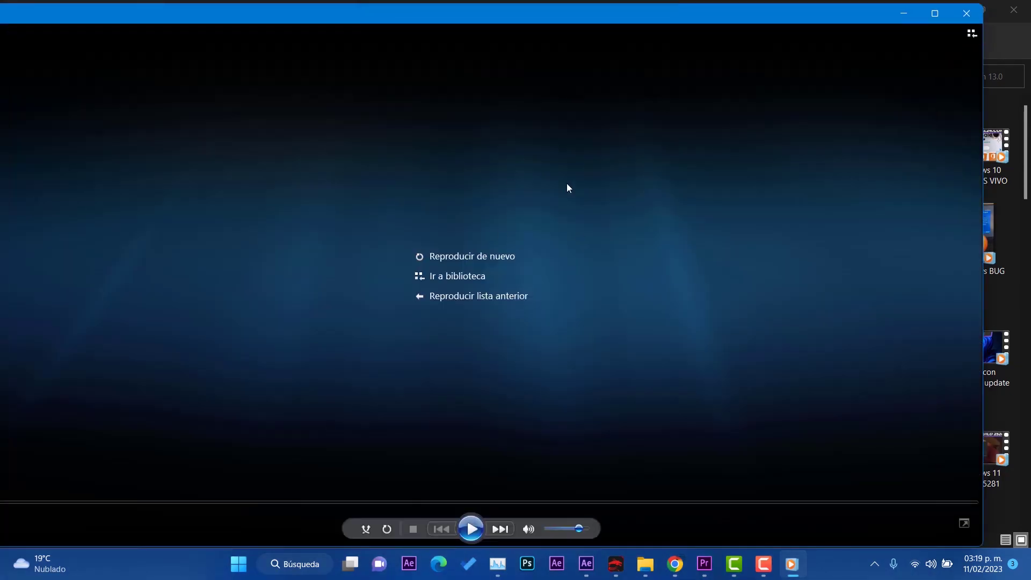
pyautogui.click(971, 15)
# Reduce the 13.0 folder window and play the enhanced dama_1_191756 video again from the Renderizacion folder
pyautogui.click(982, 10)
pyautogui.click(147, 143)
pyautogui.doubleClick(147, 143)
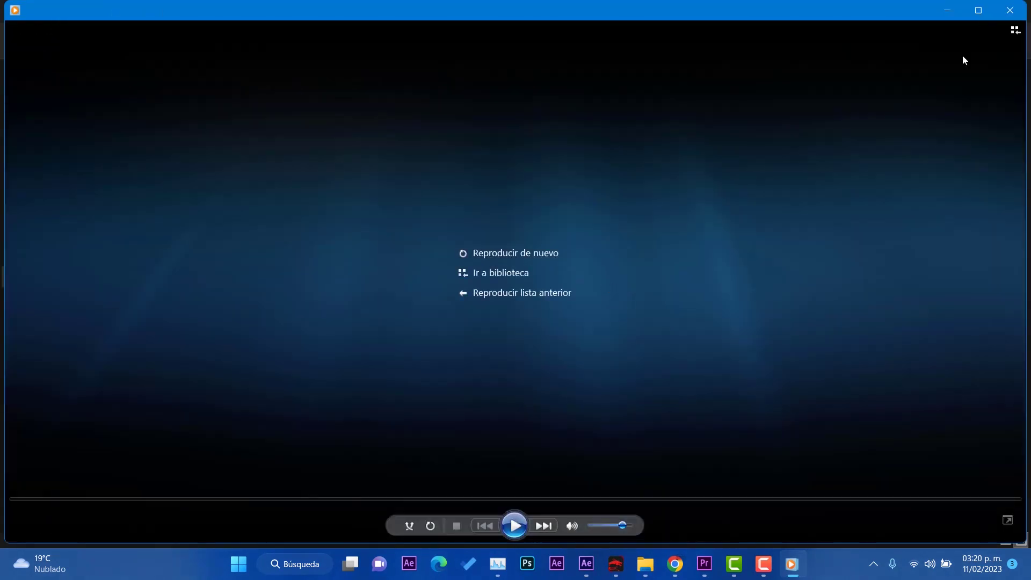
# Minimize the video player and both folder windows and launch HitPaw Video Enhancer again
pyautogui.click(942, 9)
pyautogui.click(957, 8)
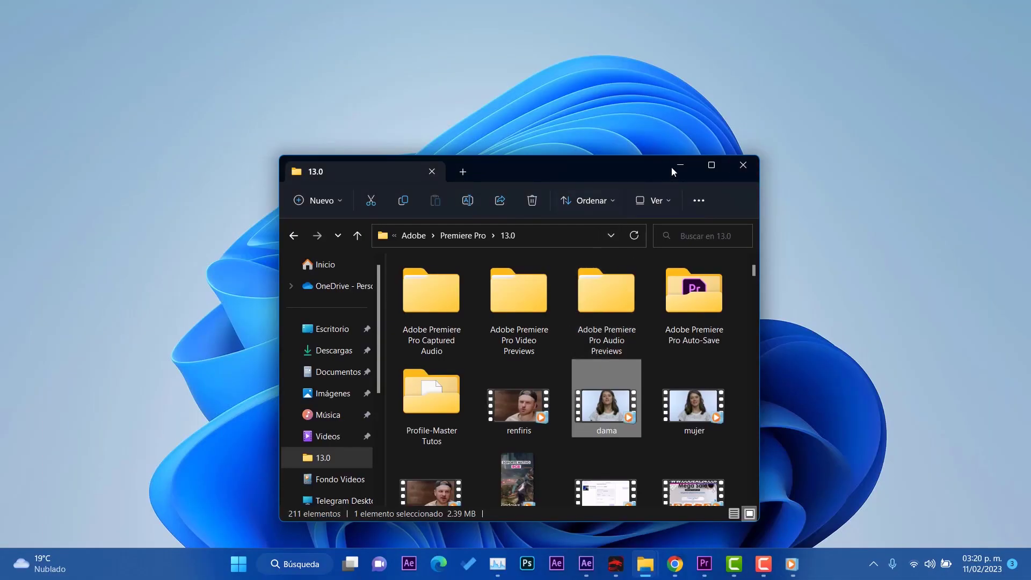
pyautogui.click(679, 165)
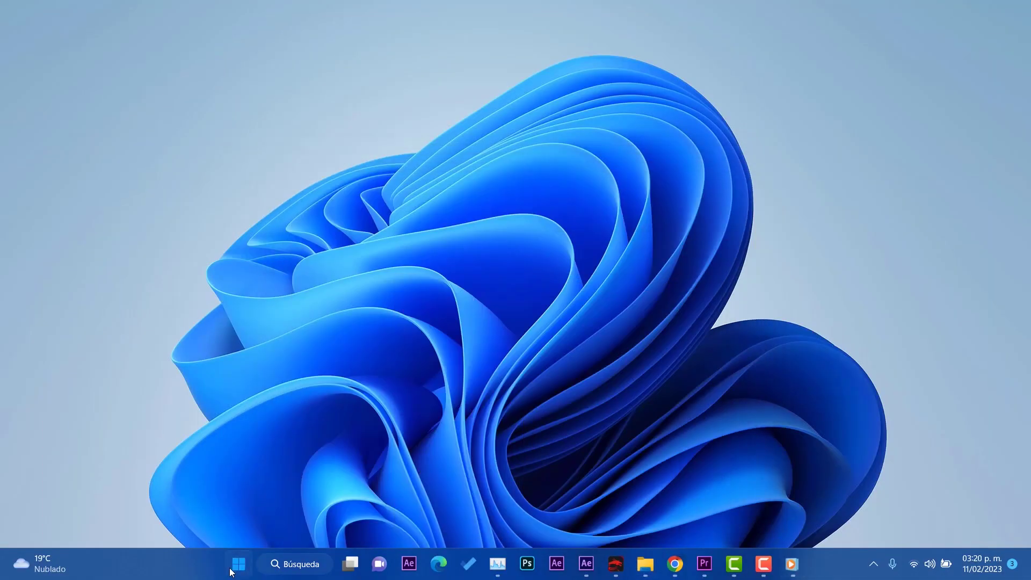
pyautogui.click(238, 564)
pyautogui.click(450, 448)
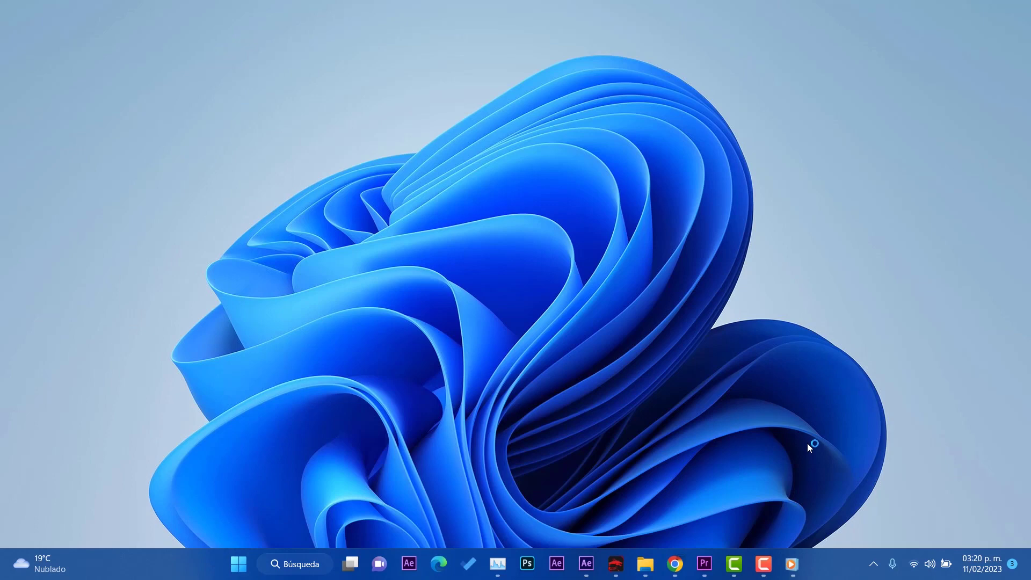